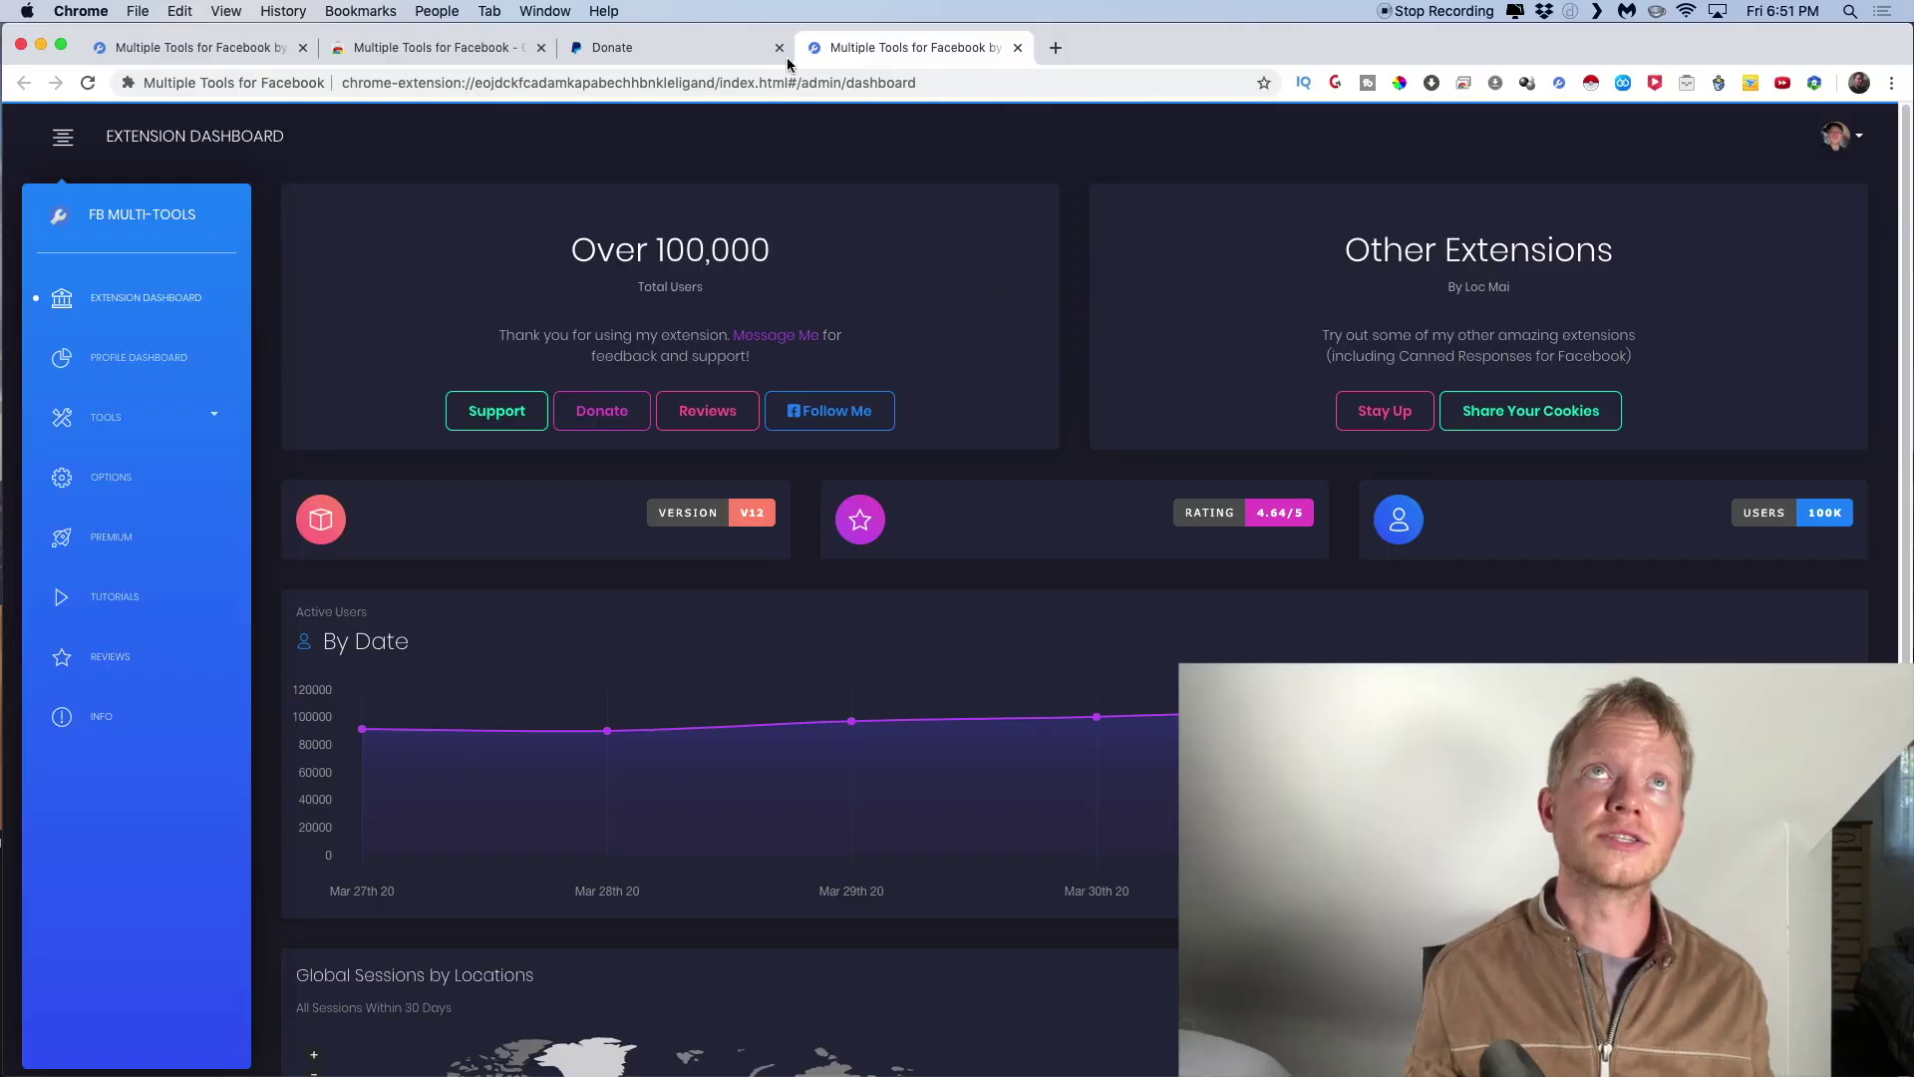
Close the duplicate Multiple Tools for Facebook extension tab
left_click(1018, 48)
Return to the first extension tab and open the Profile Dashboard showing 131 followers
left_click(160, 54)
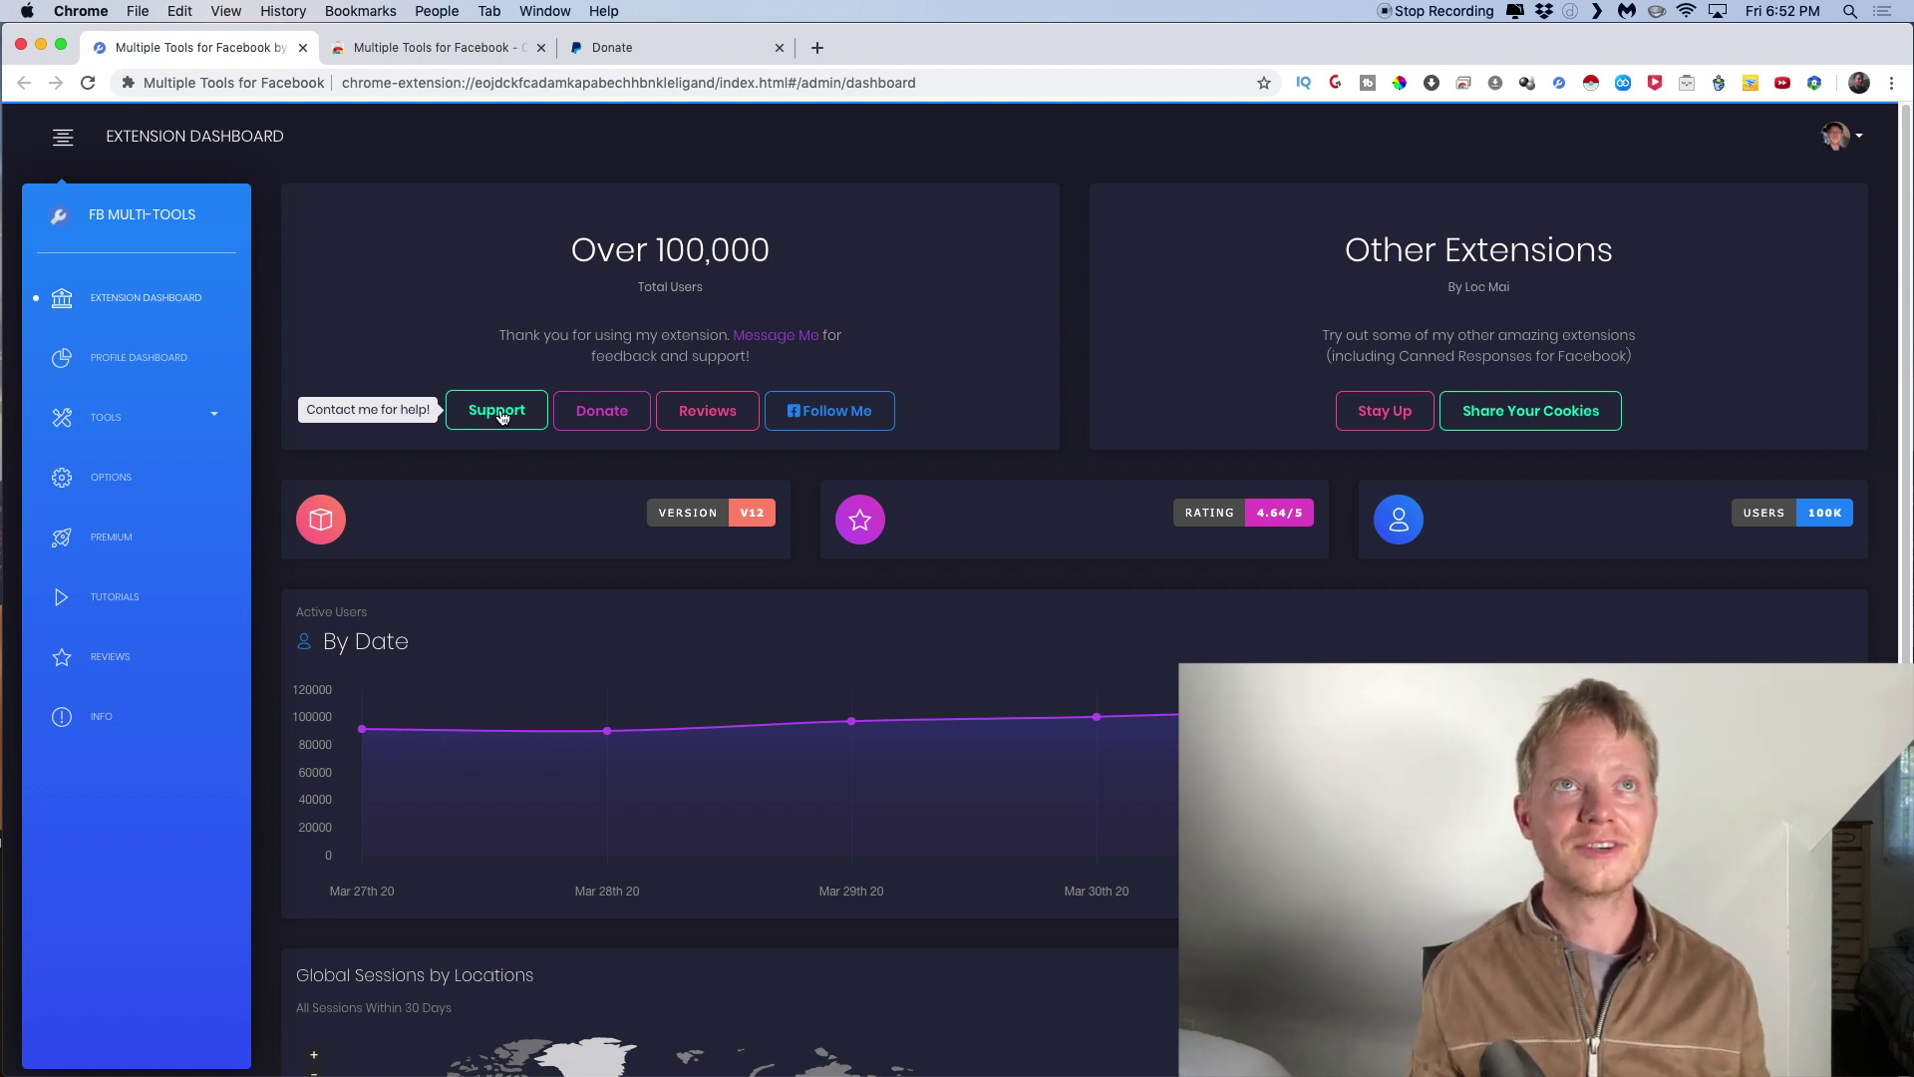
scroll(355, 696, "down", 2)
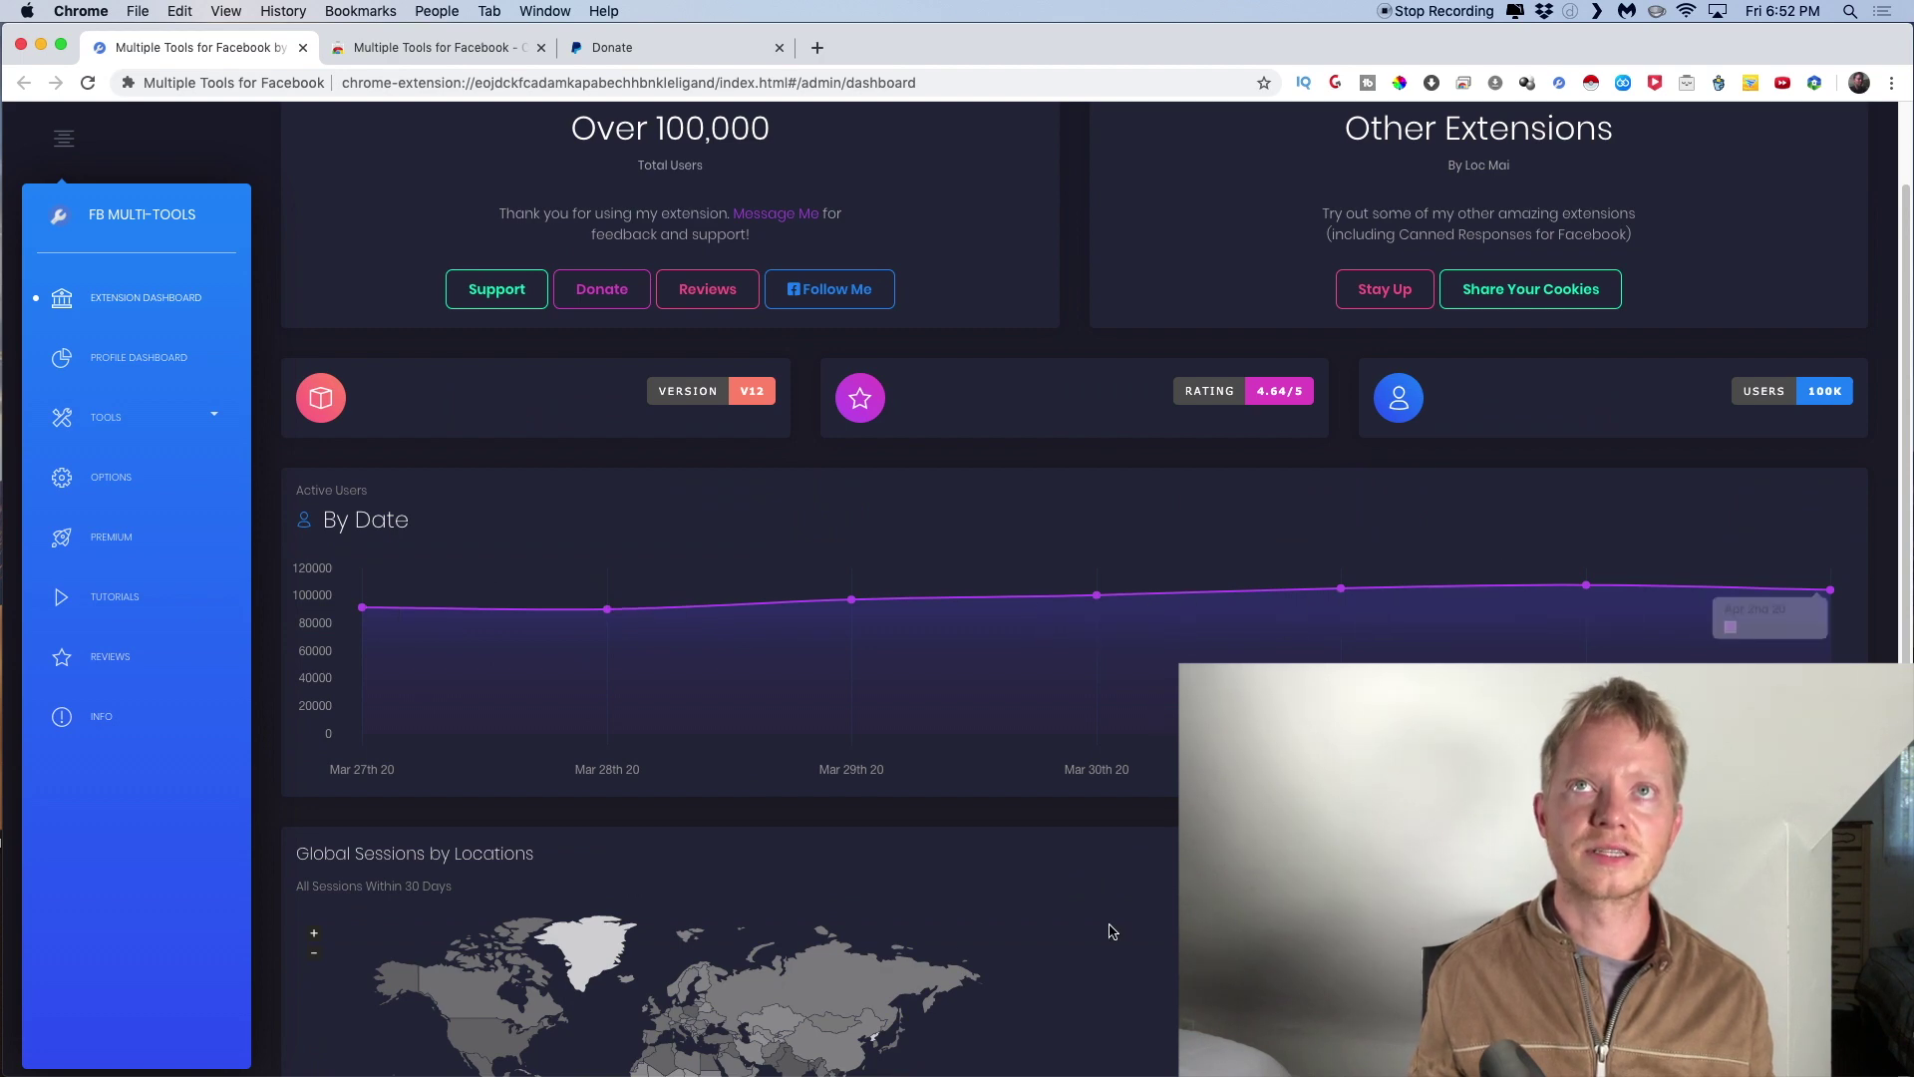
scroll(1113, 931, "down", 3)
scroll(399, 728, "up", 5)
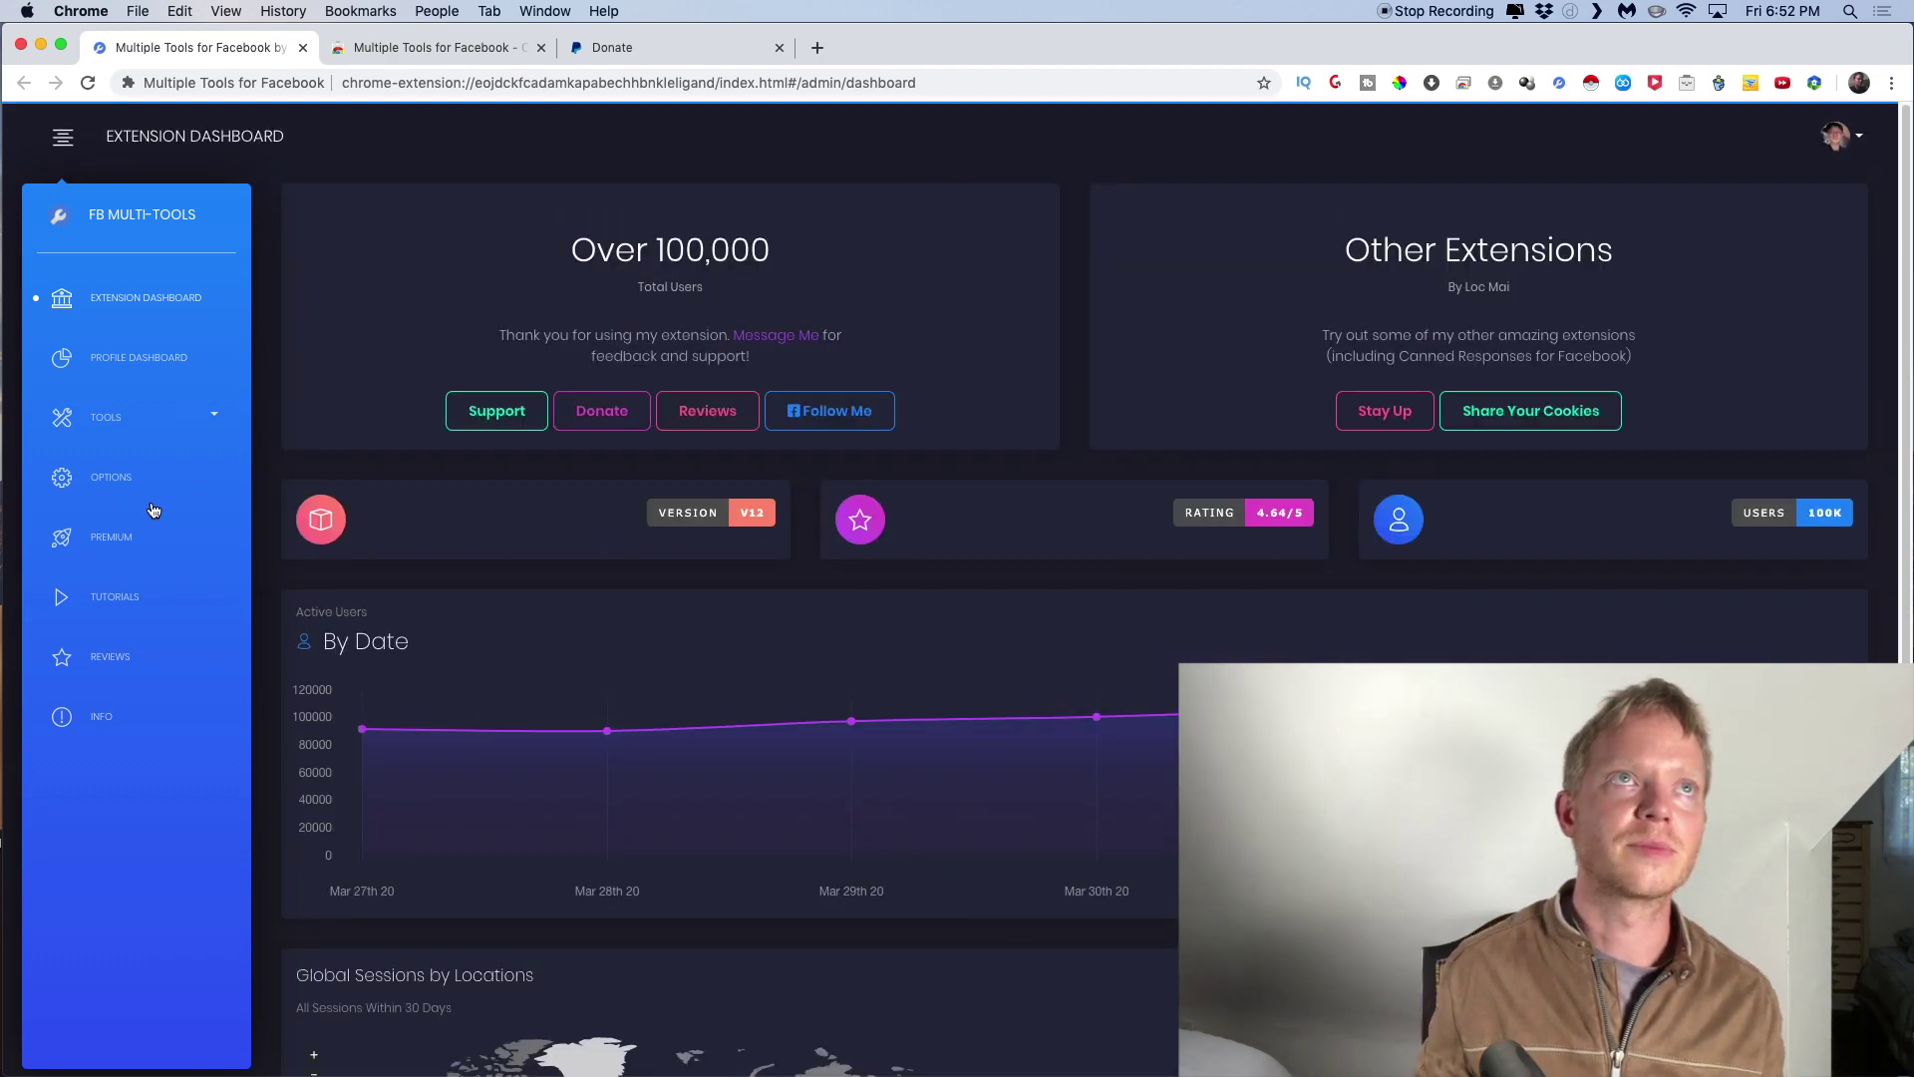
left_click(137, 361)
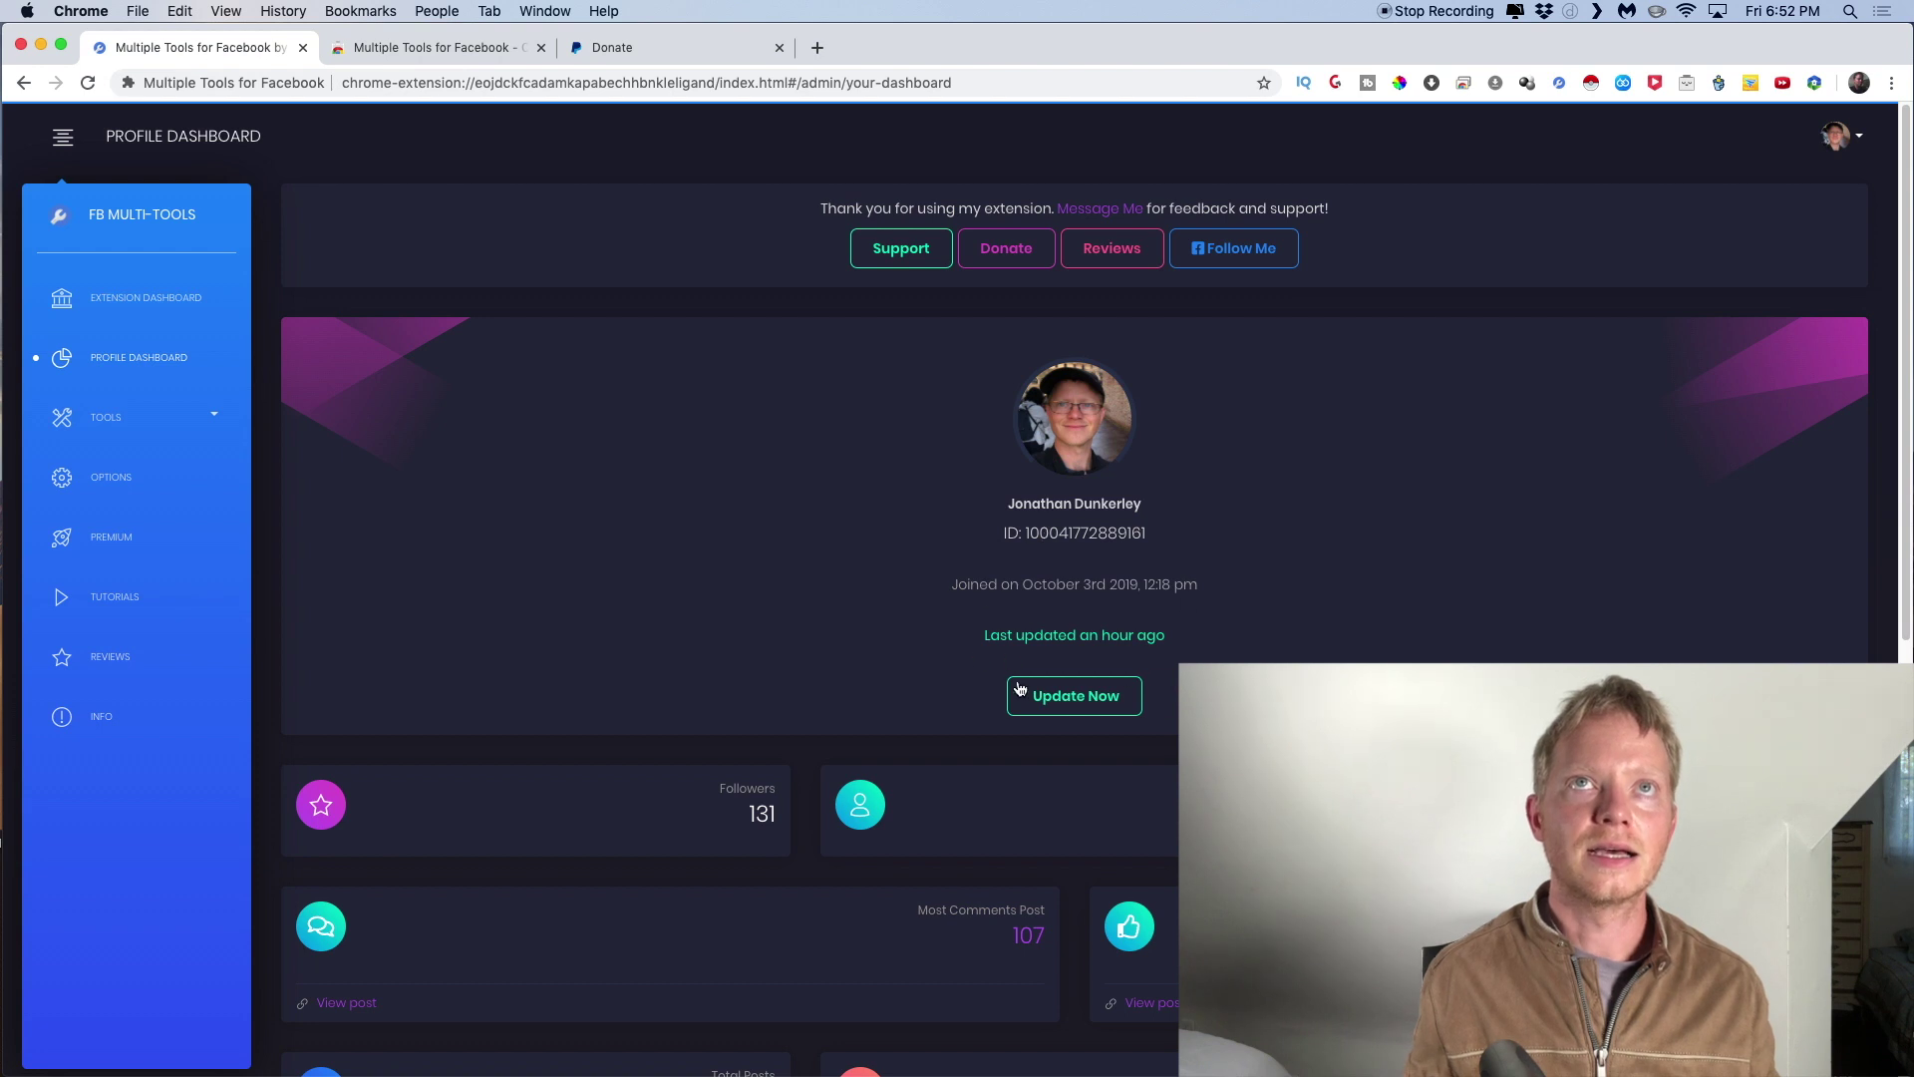
Refresh the profile stats with Update Now and view the 849 friends, 102 groups, 88 posts
left_click(1062, 705)
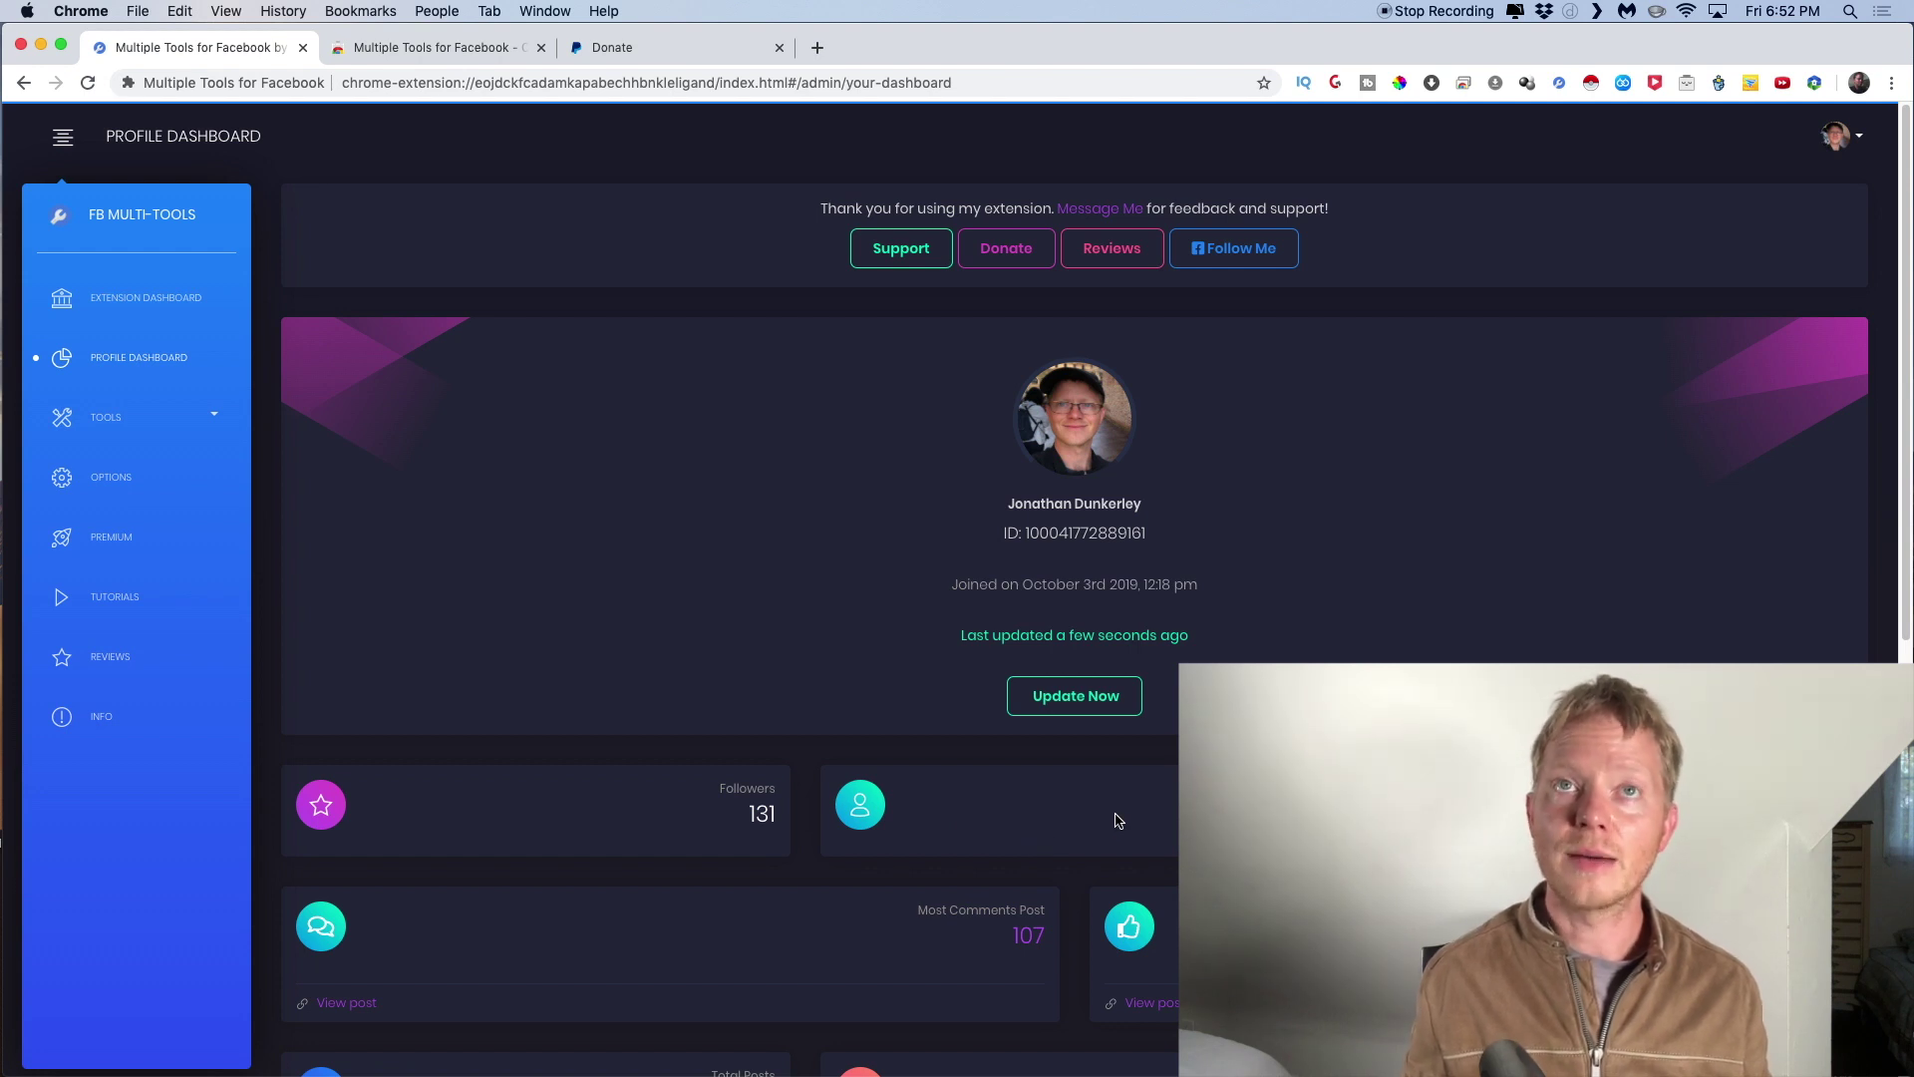
scroll(1118, 820, "down", 5)
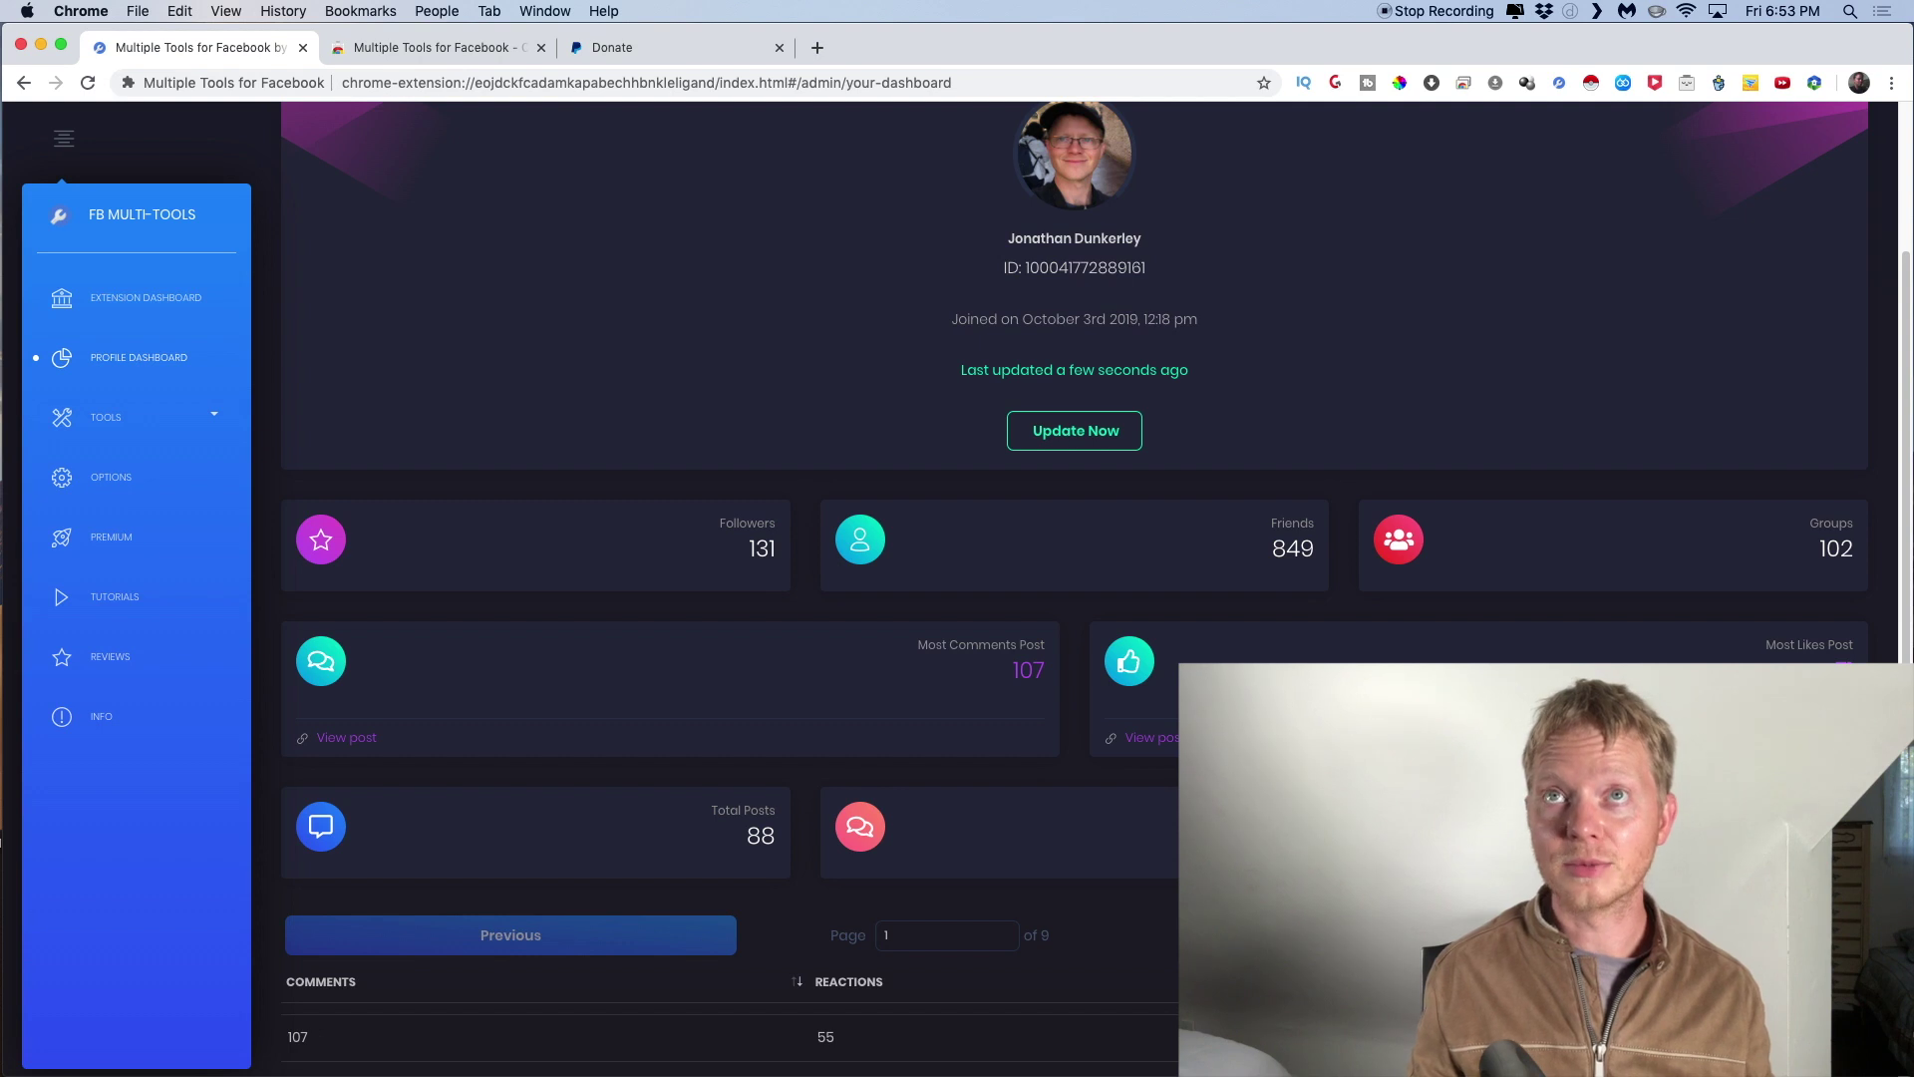
Scroll past the posts table and expand the Tools submenu in the sidebar
scroll(1116, 781, "down", 1)
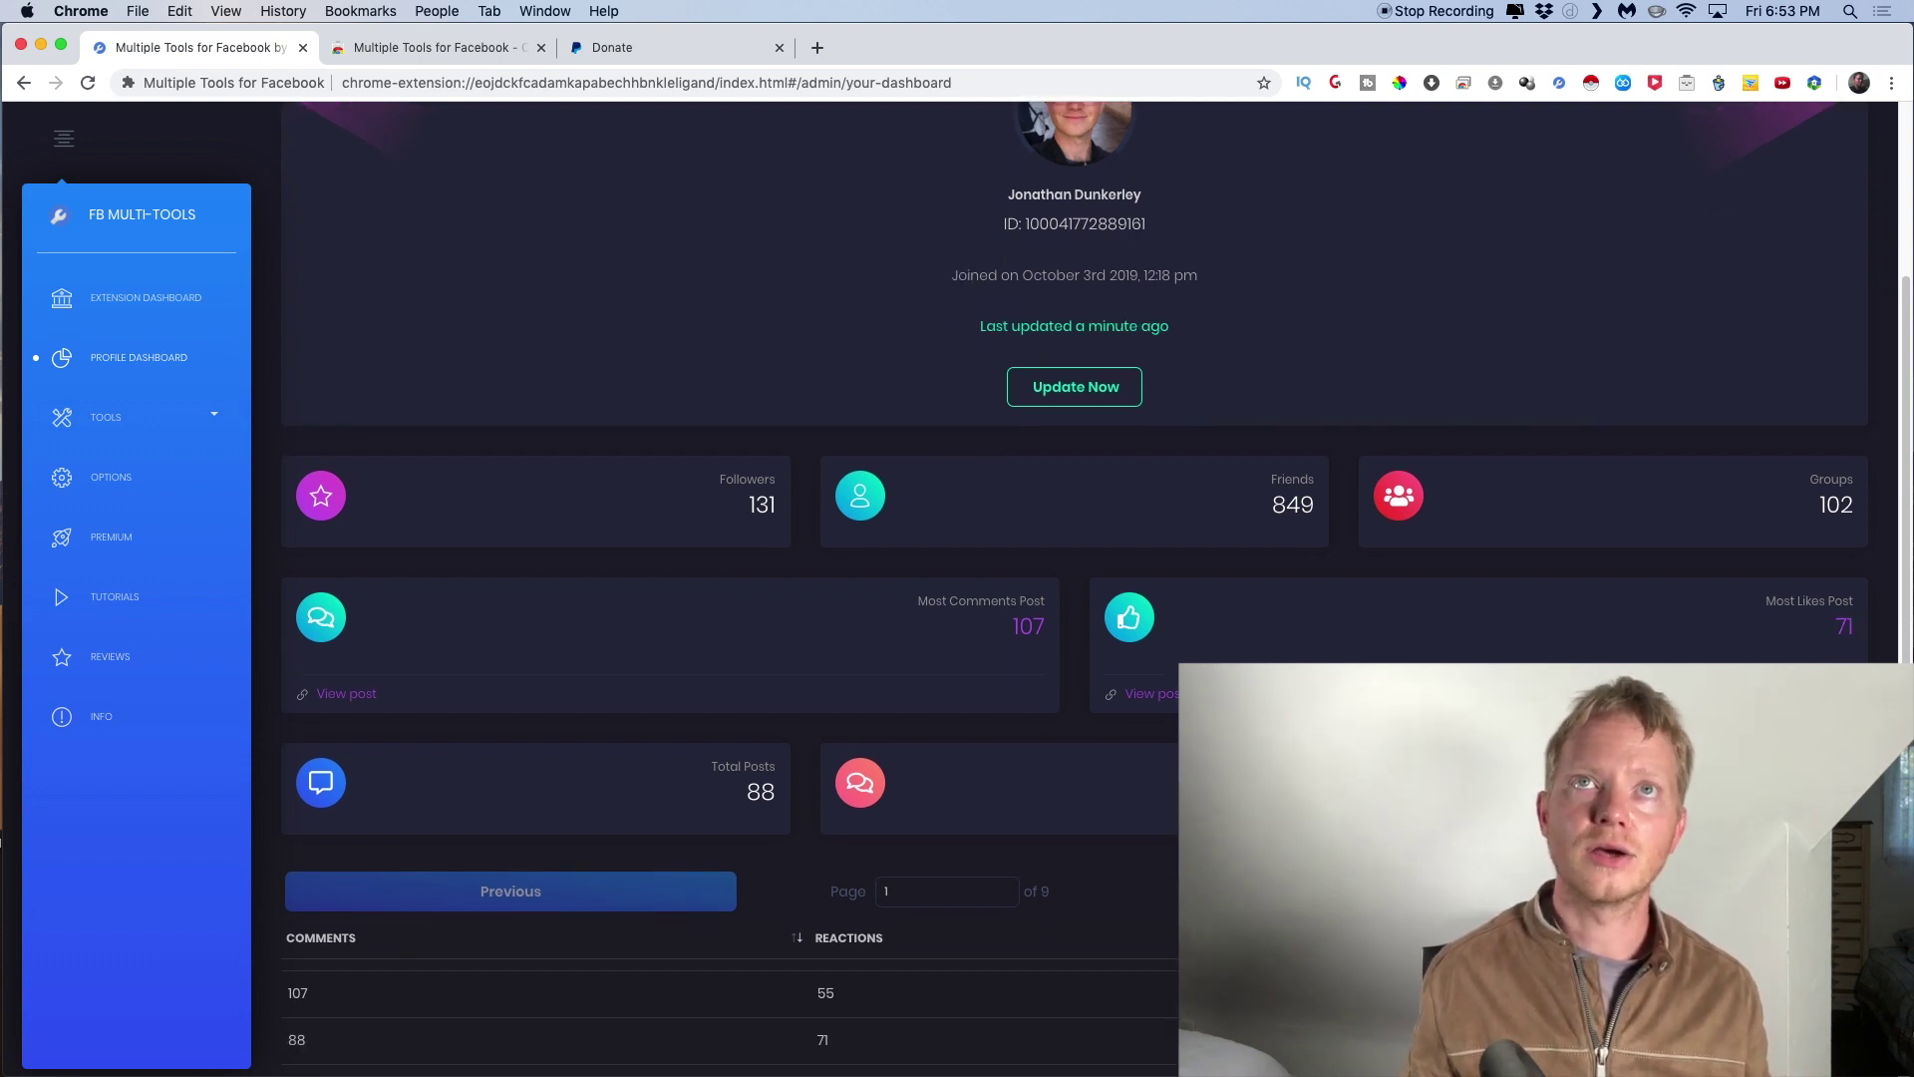
scroll(1144, 798, "down", 5)
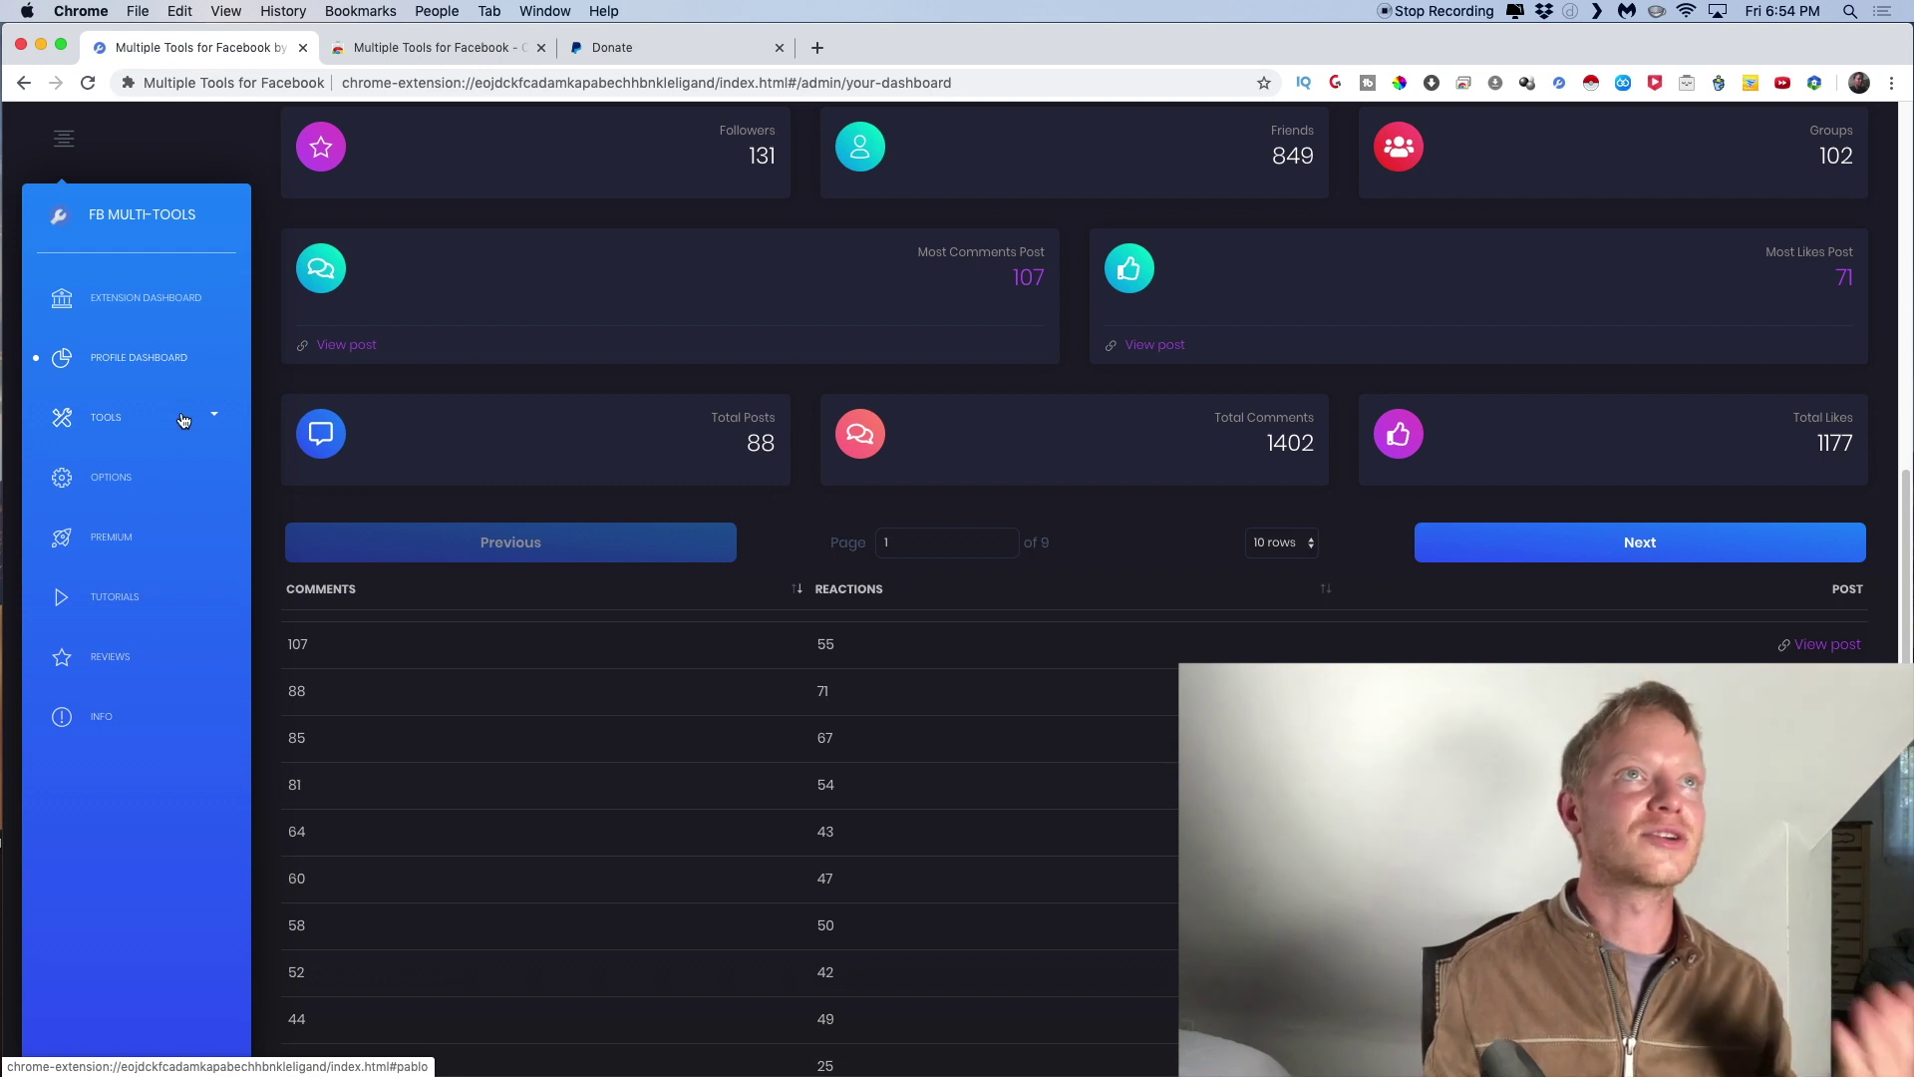
left_click(210, 419)
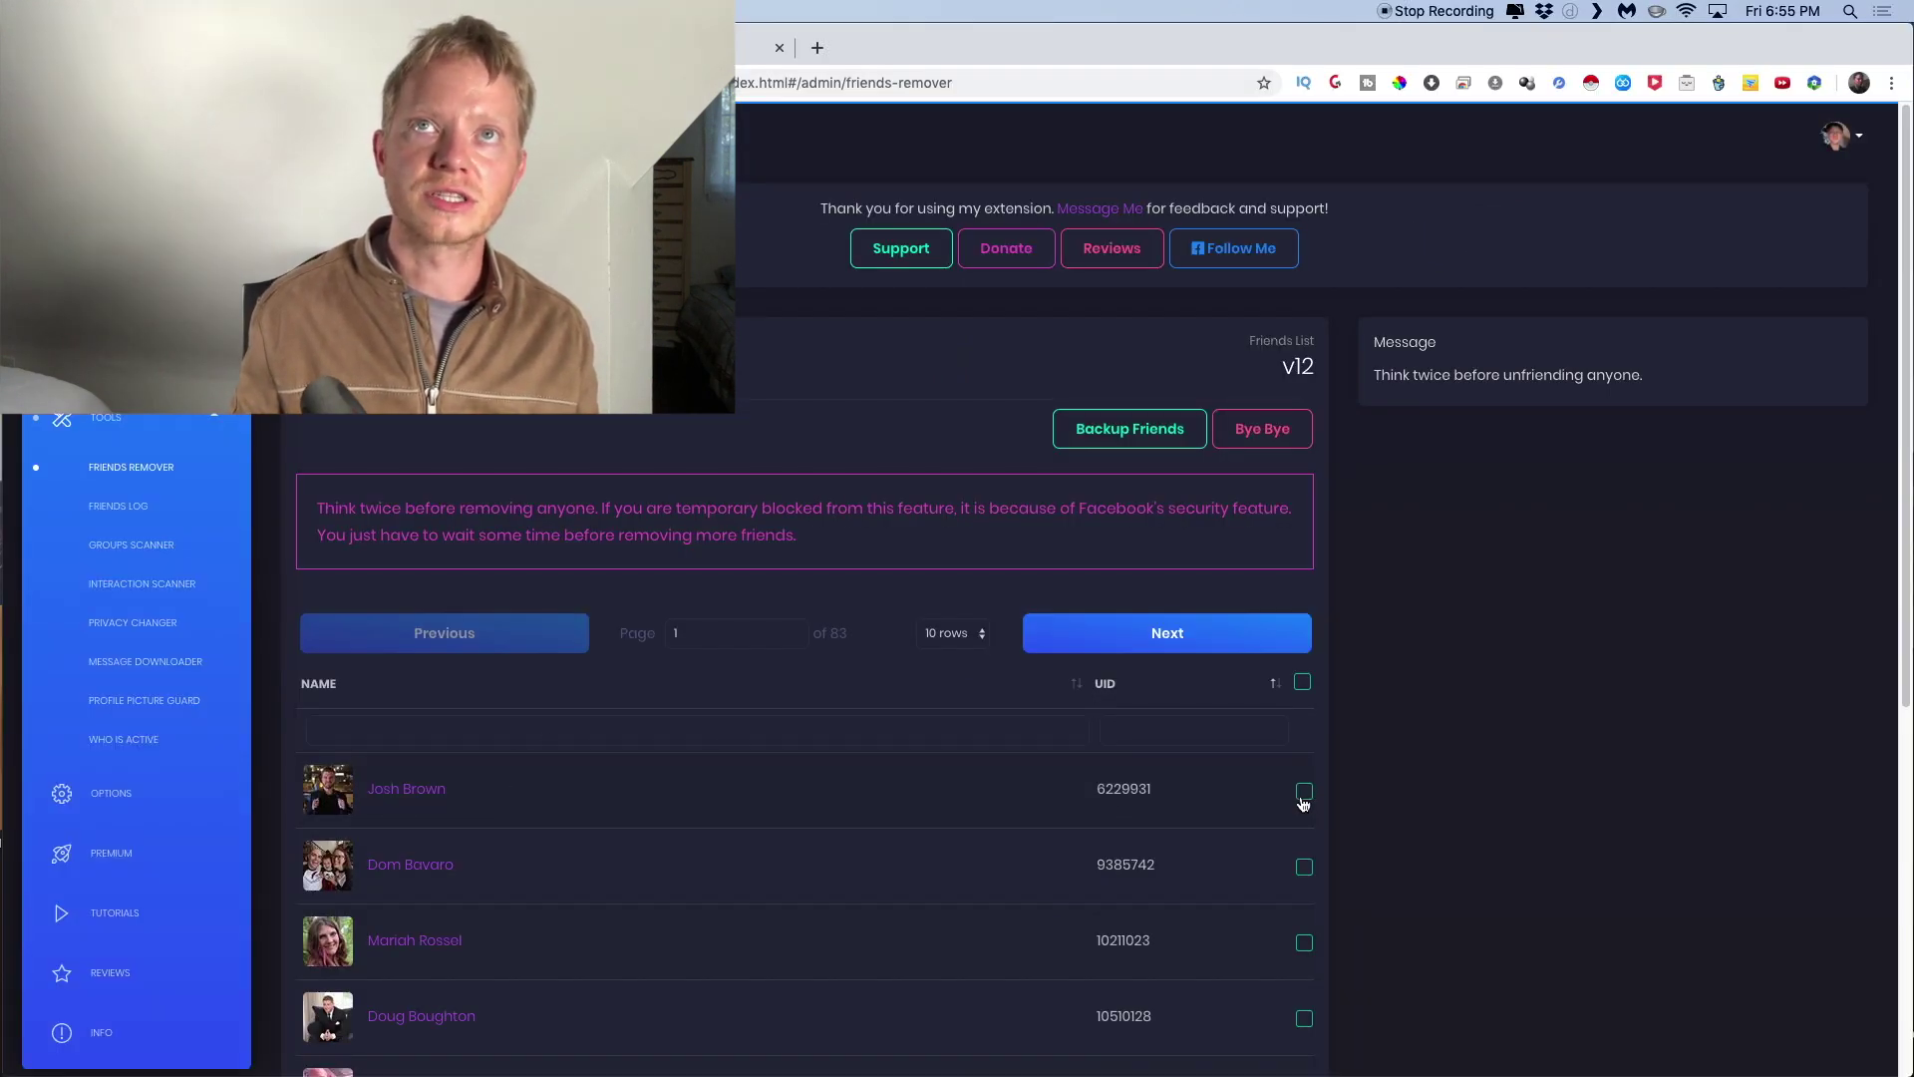
Tick and then untick the first friend in Friends Remover, leaving everyone unchecked
left_click(1304, 792)
left_click(1304, 792)
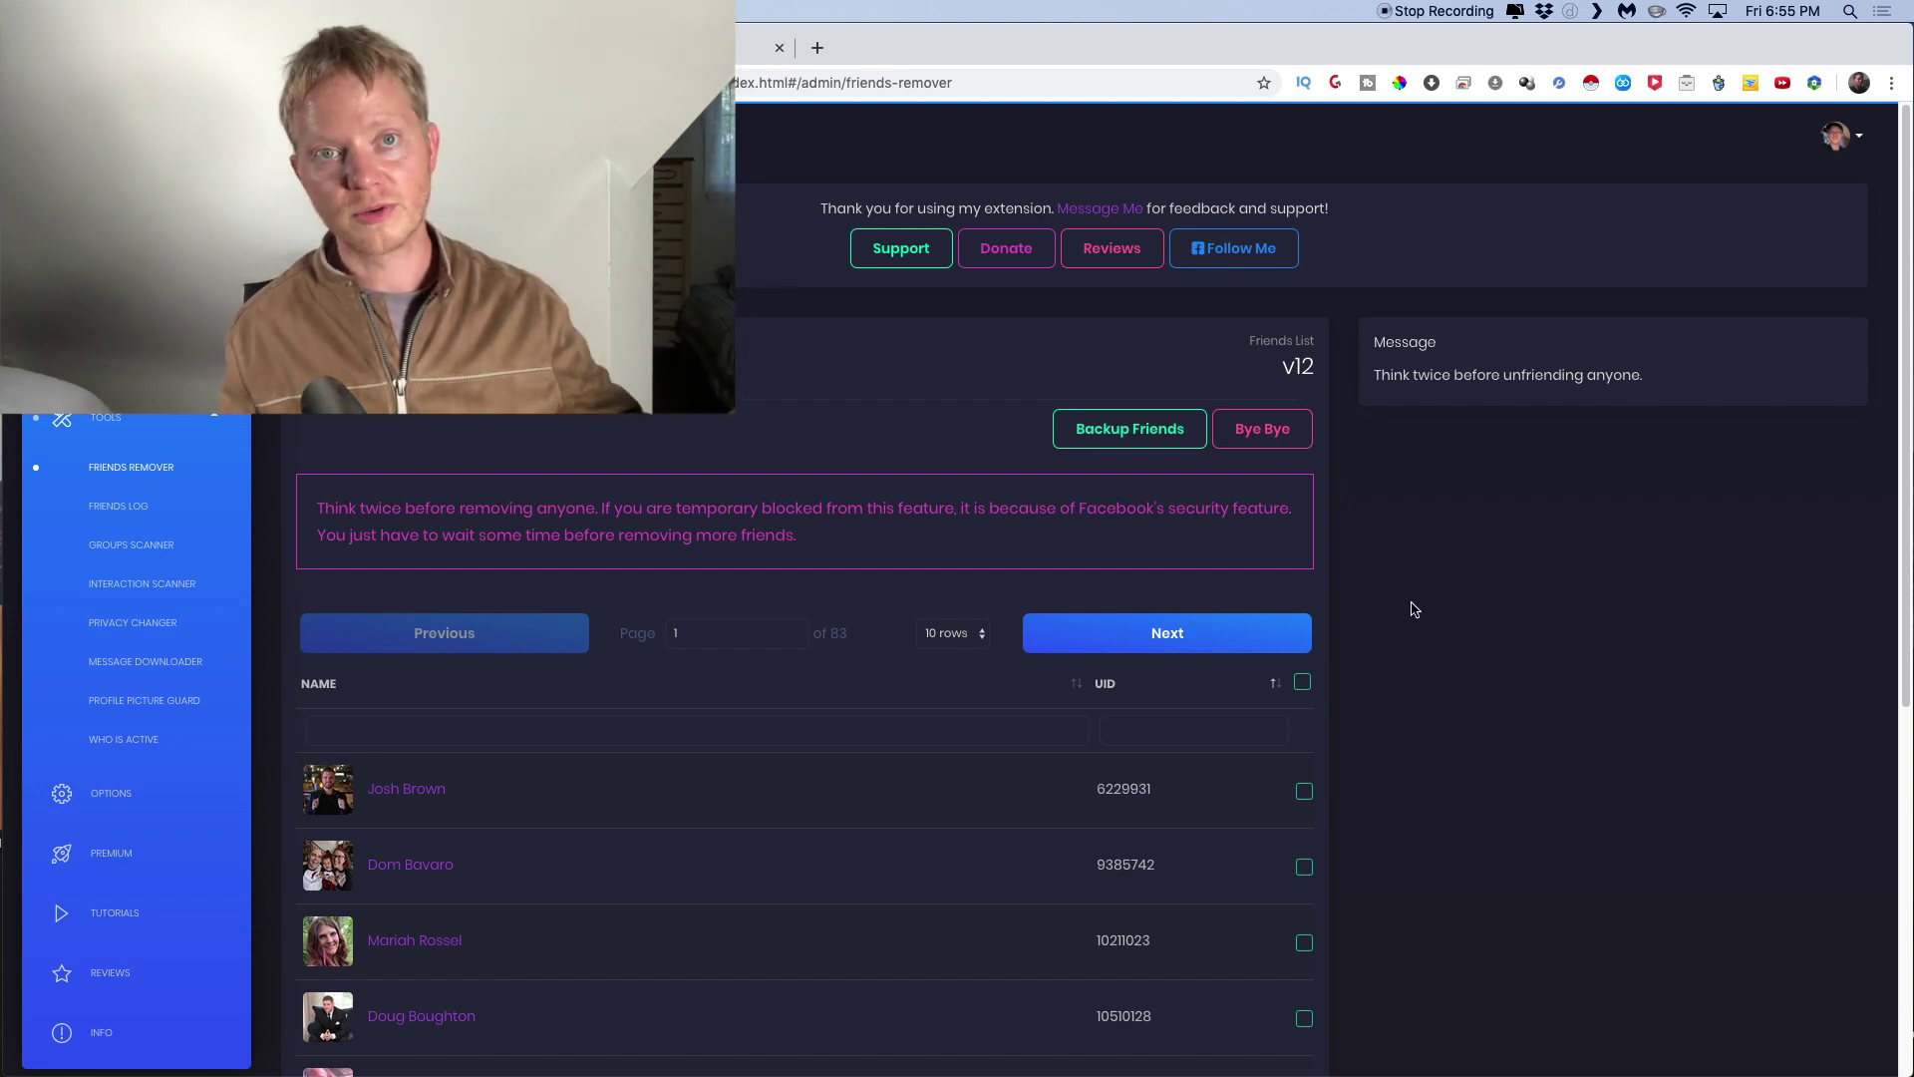
Open the Friends Log and select the first new friend's name
left_click(119, 507)
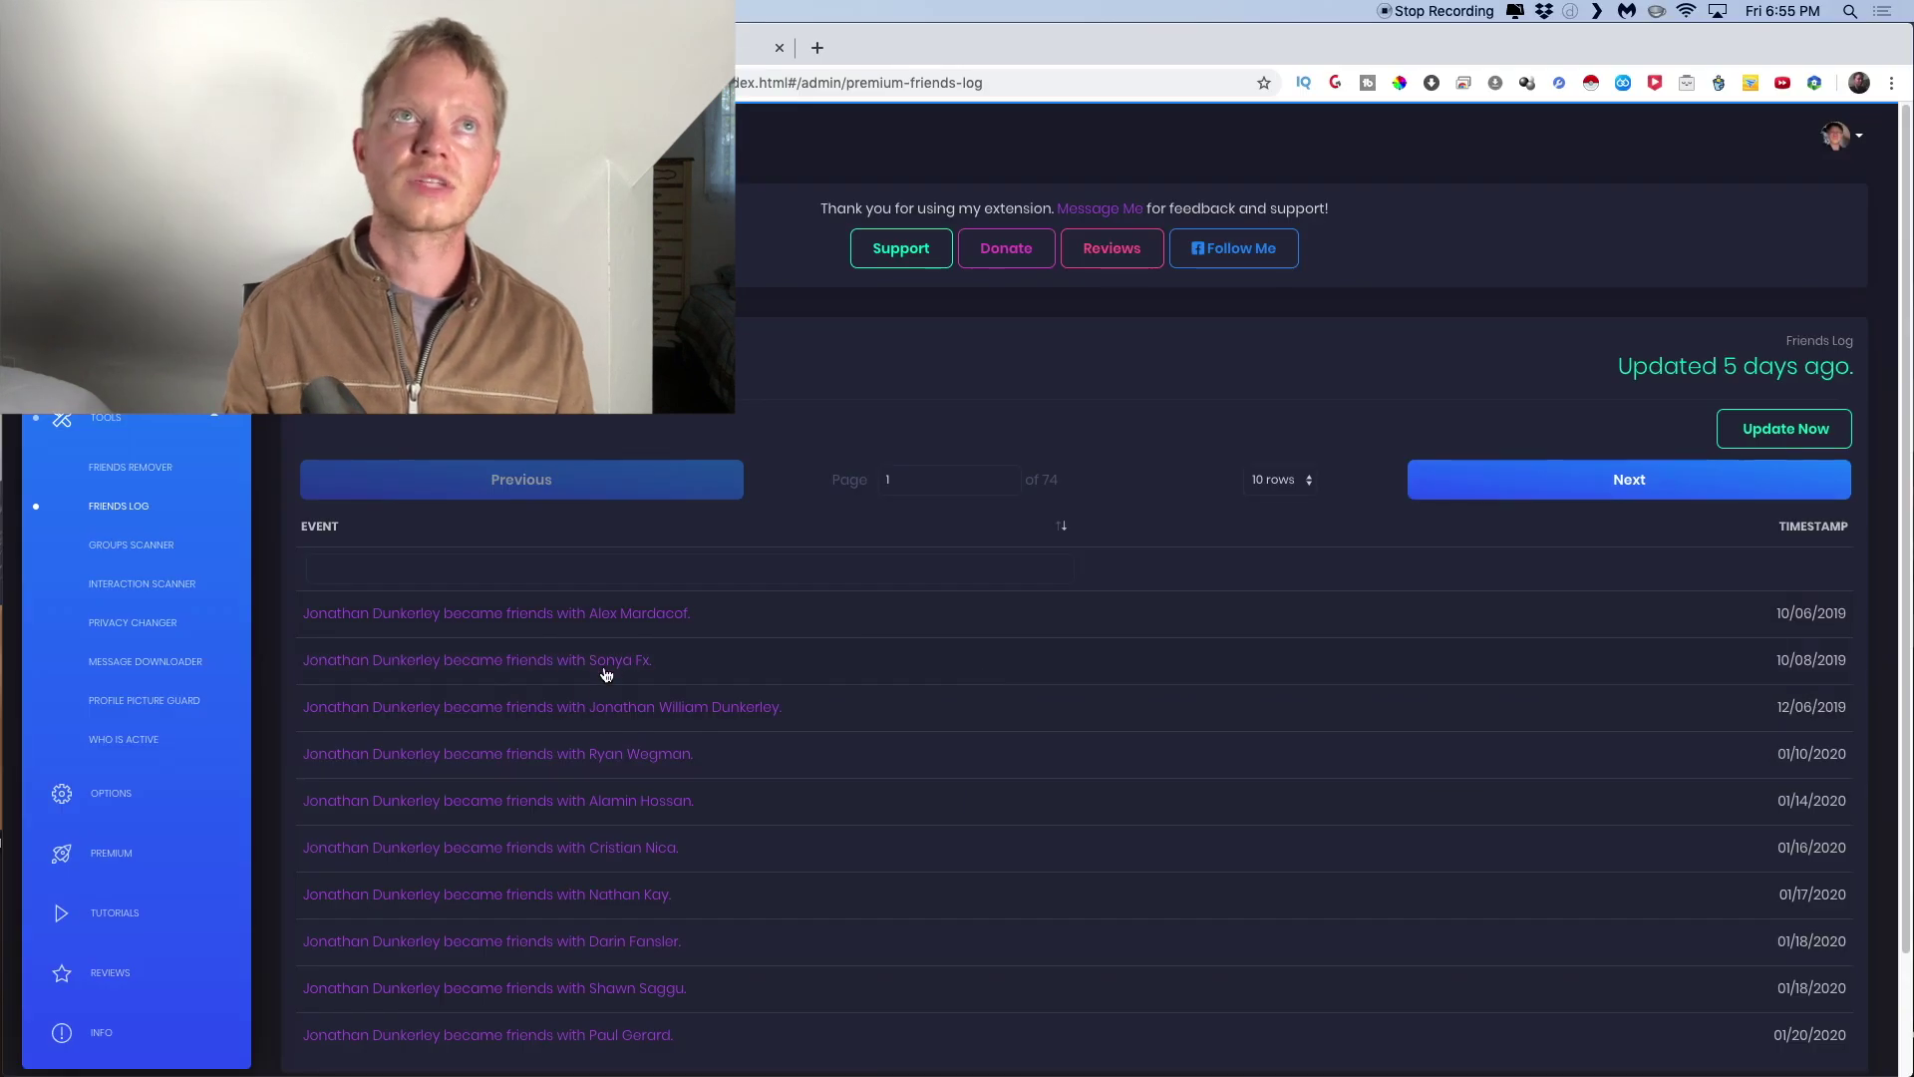
left_click_drag(709, 620, 596, 619)
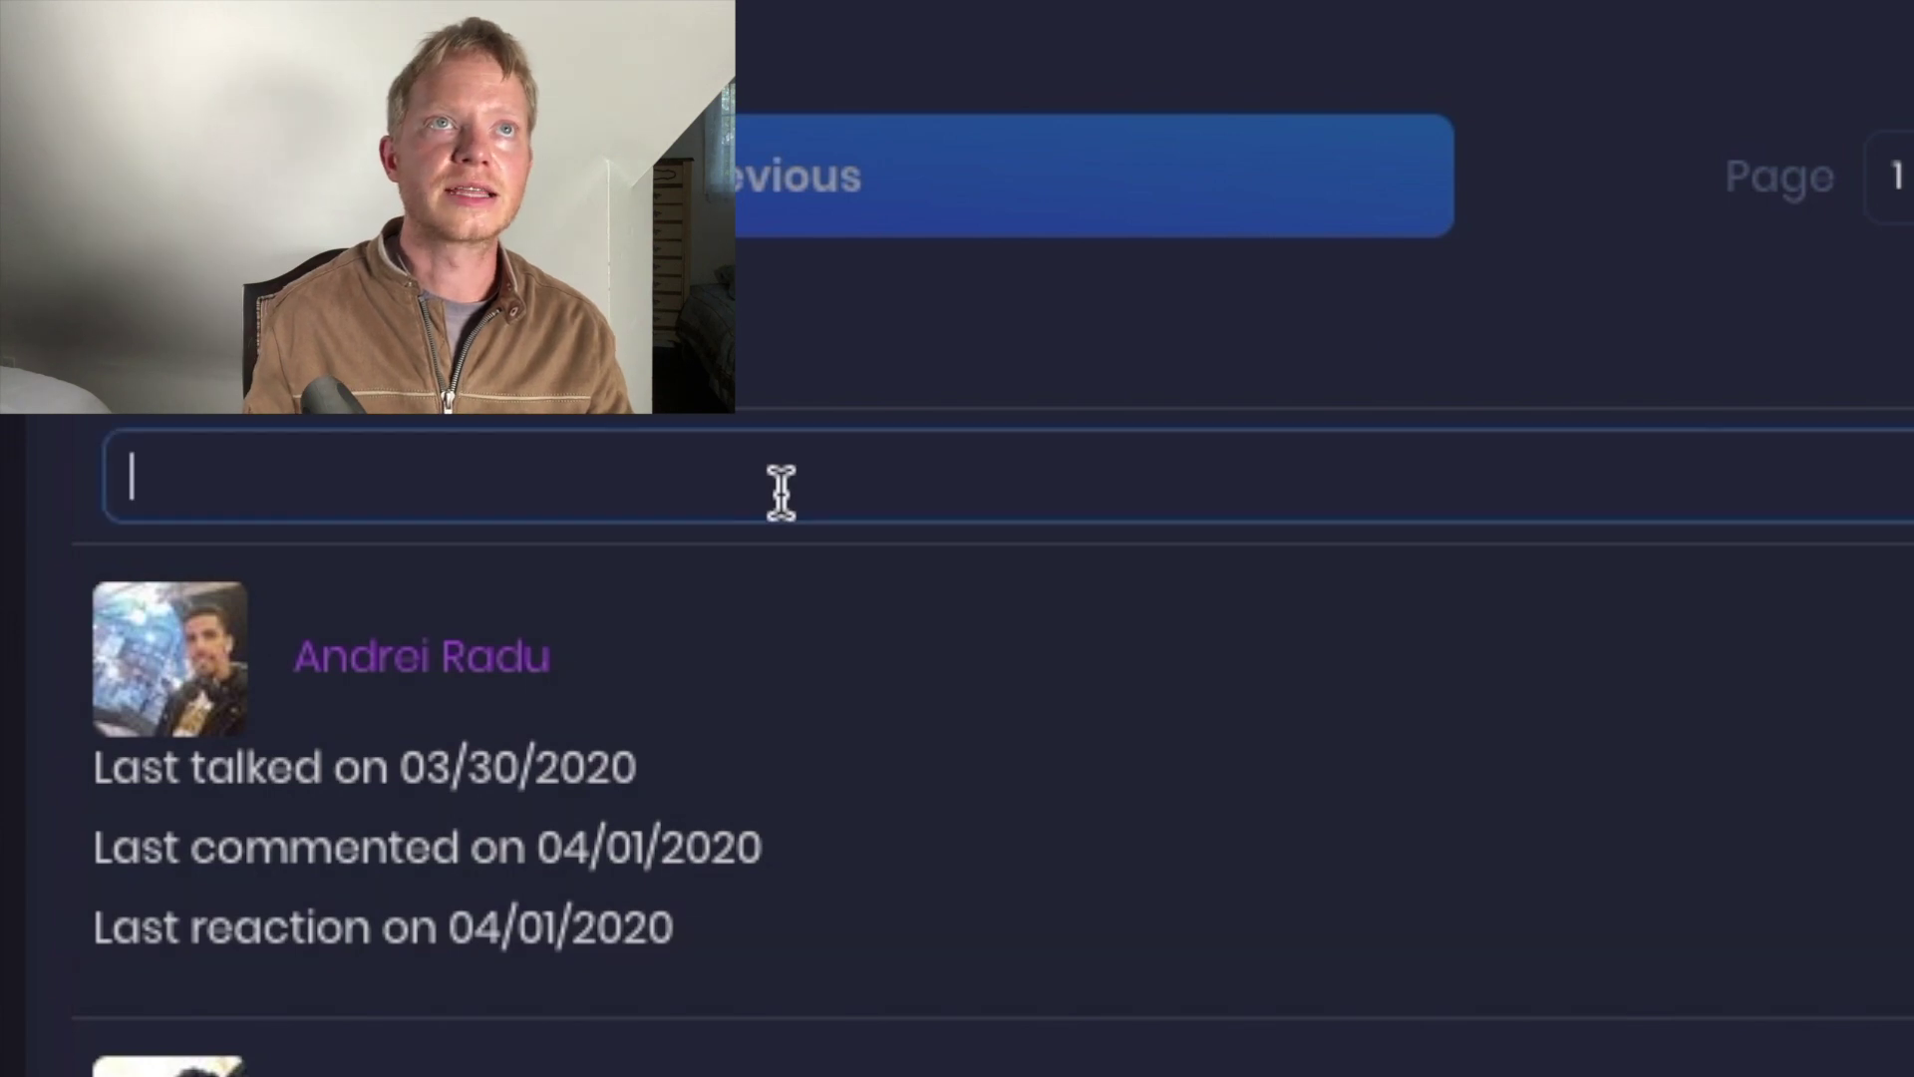
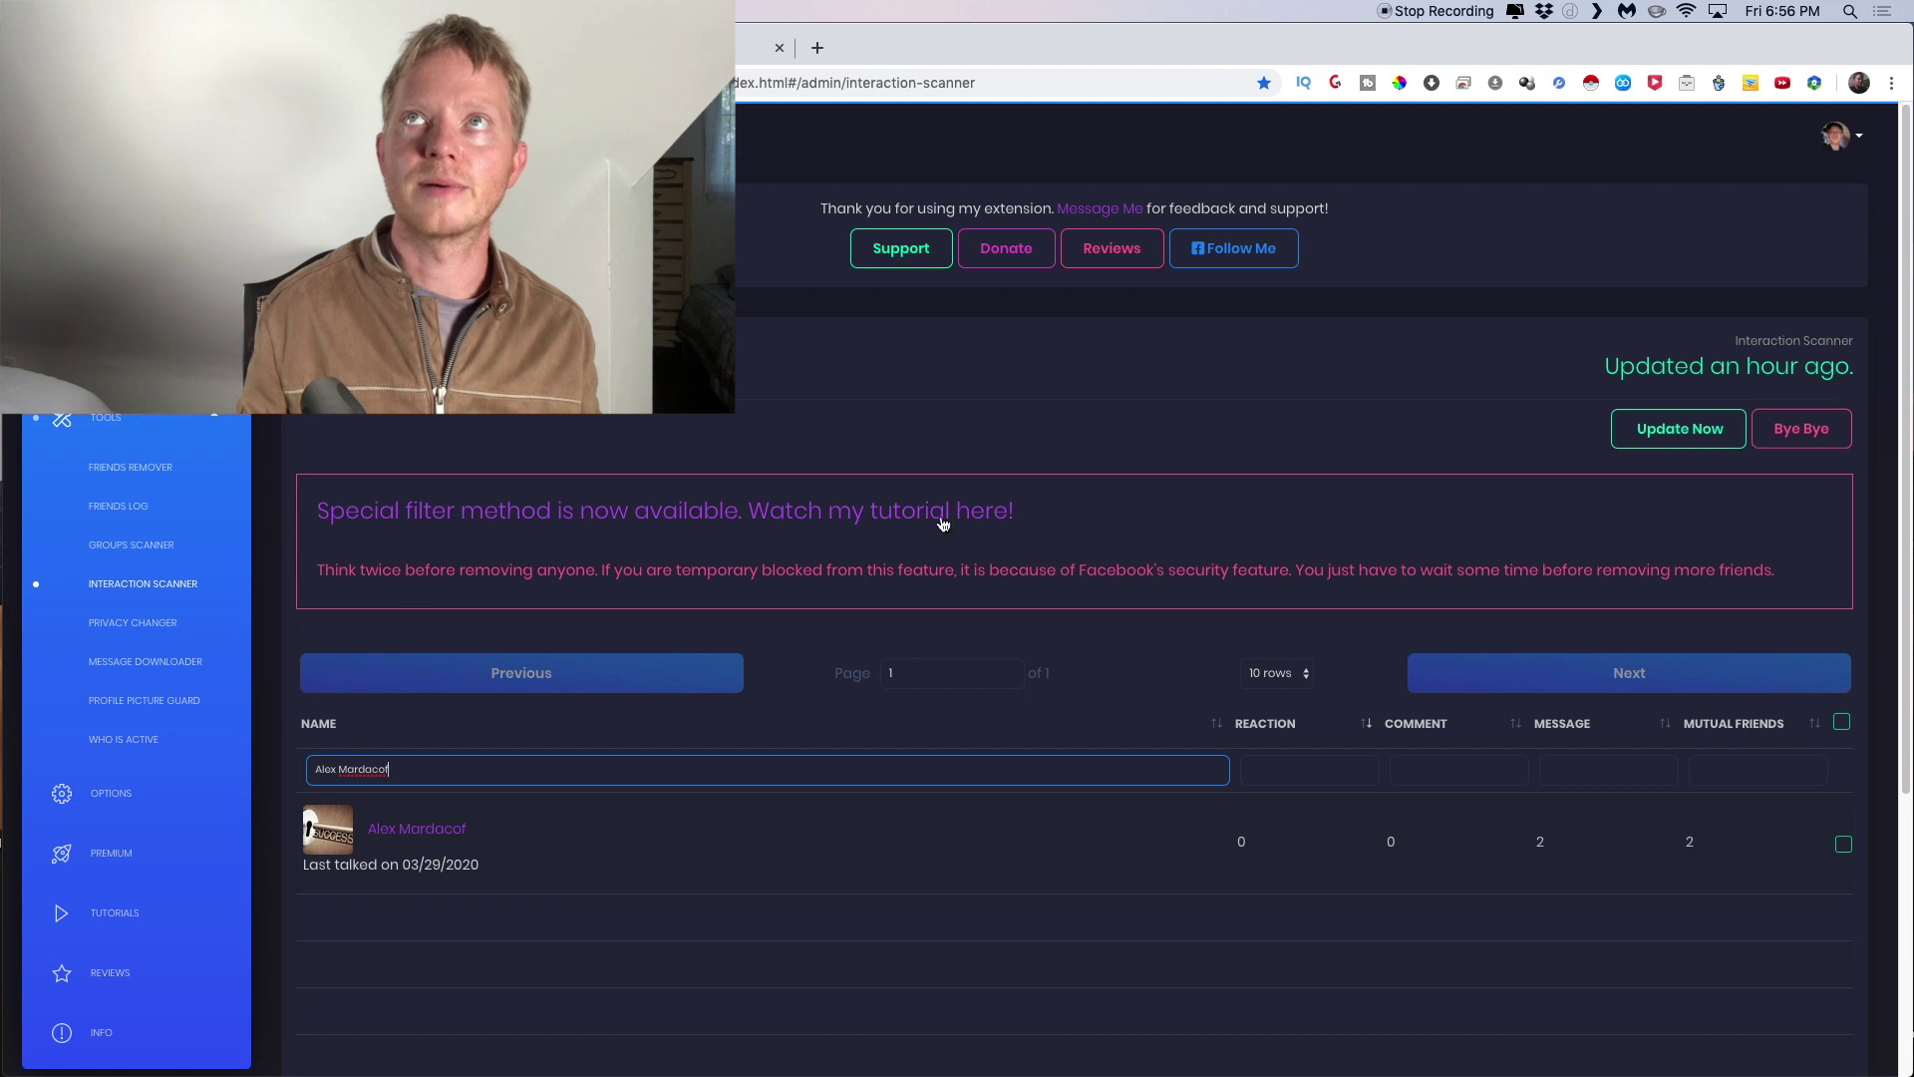
Filter Interaction Scanner to the copied friend, cancel the Bye Bye unfriend, then open Groups Scanner
left_click(1844, 845)
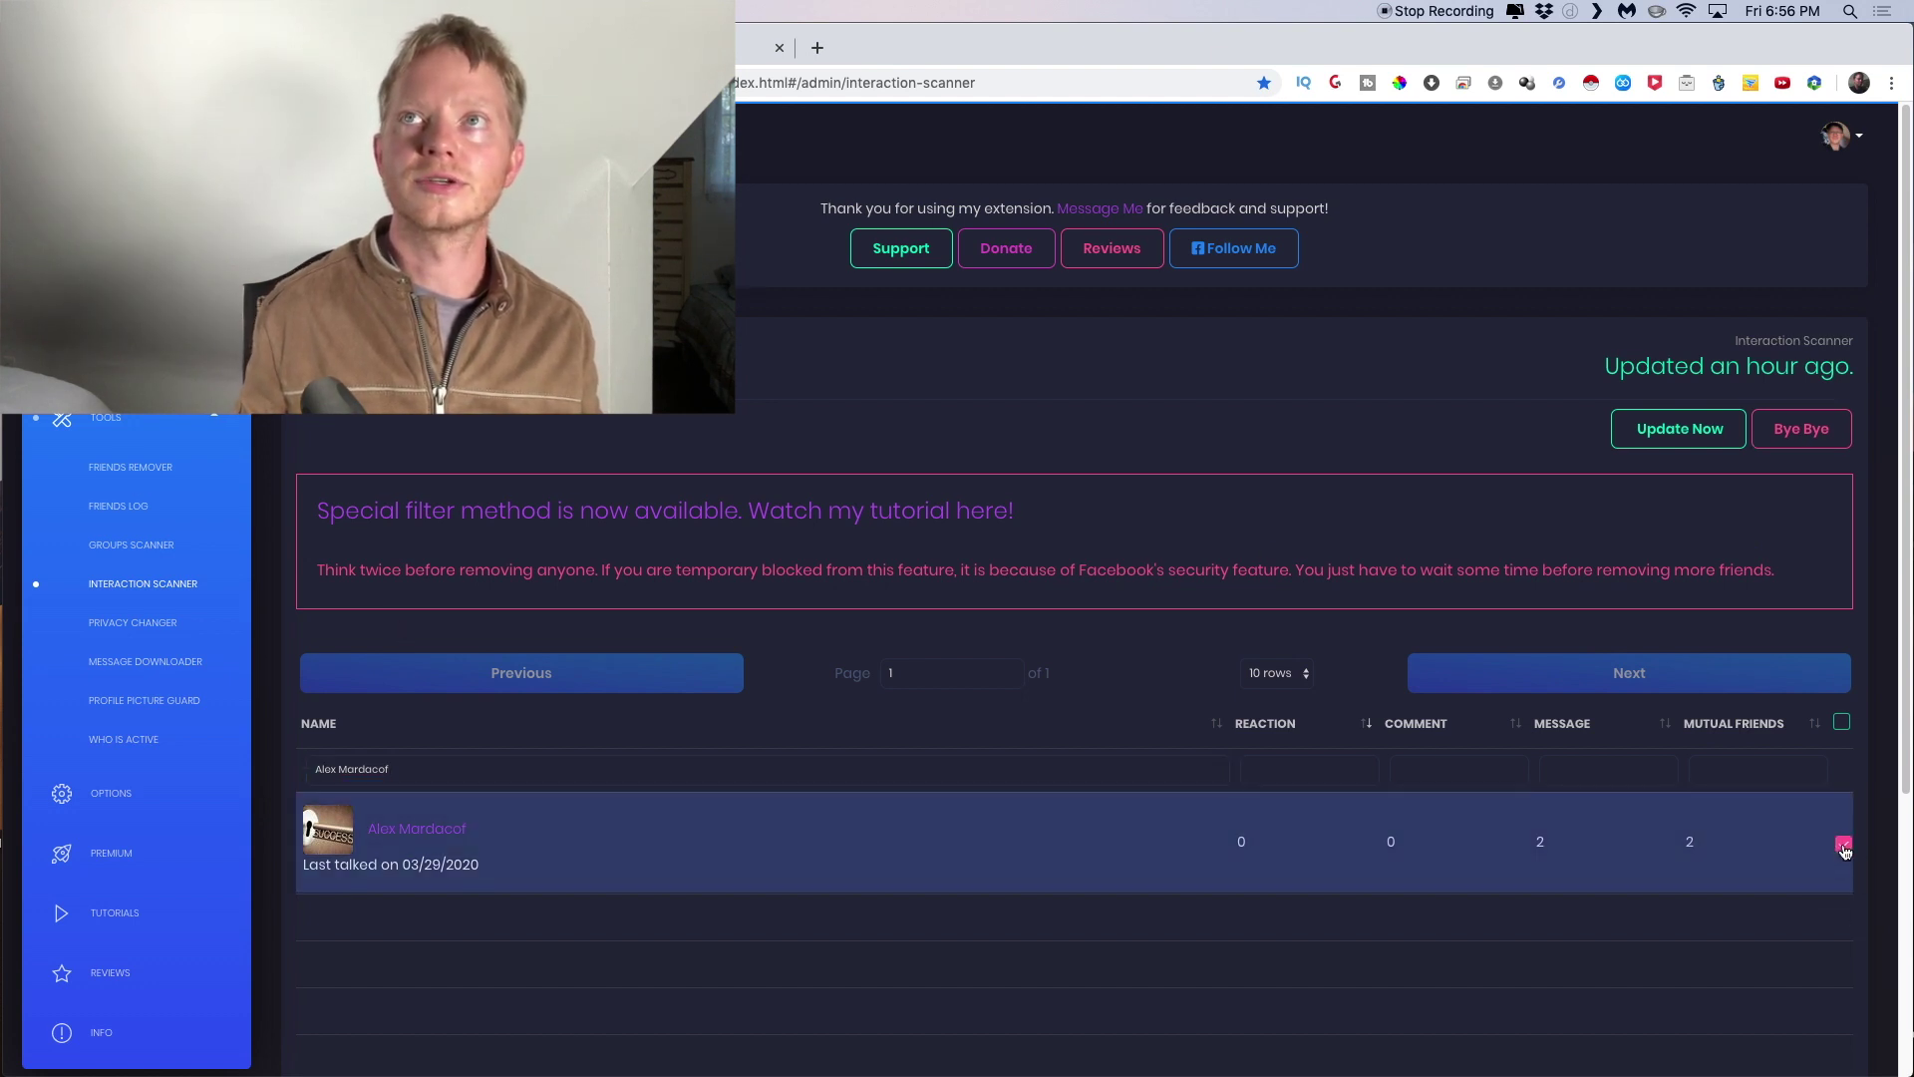
left_click(1801, 430)
left_click(872, 671)
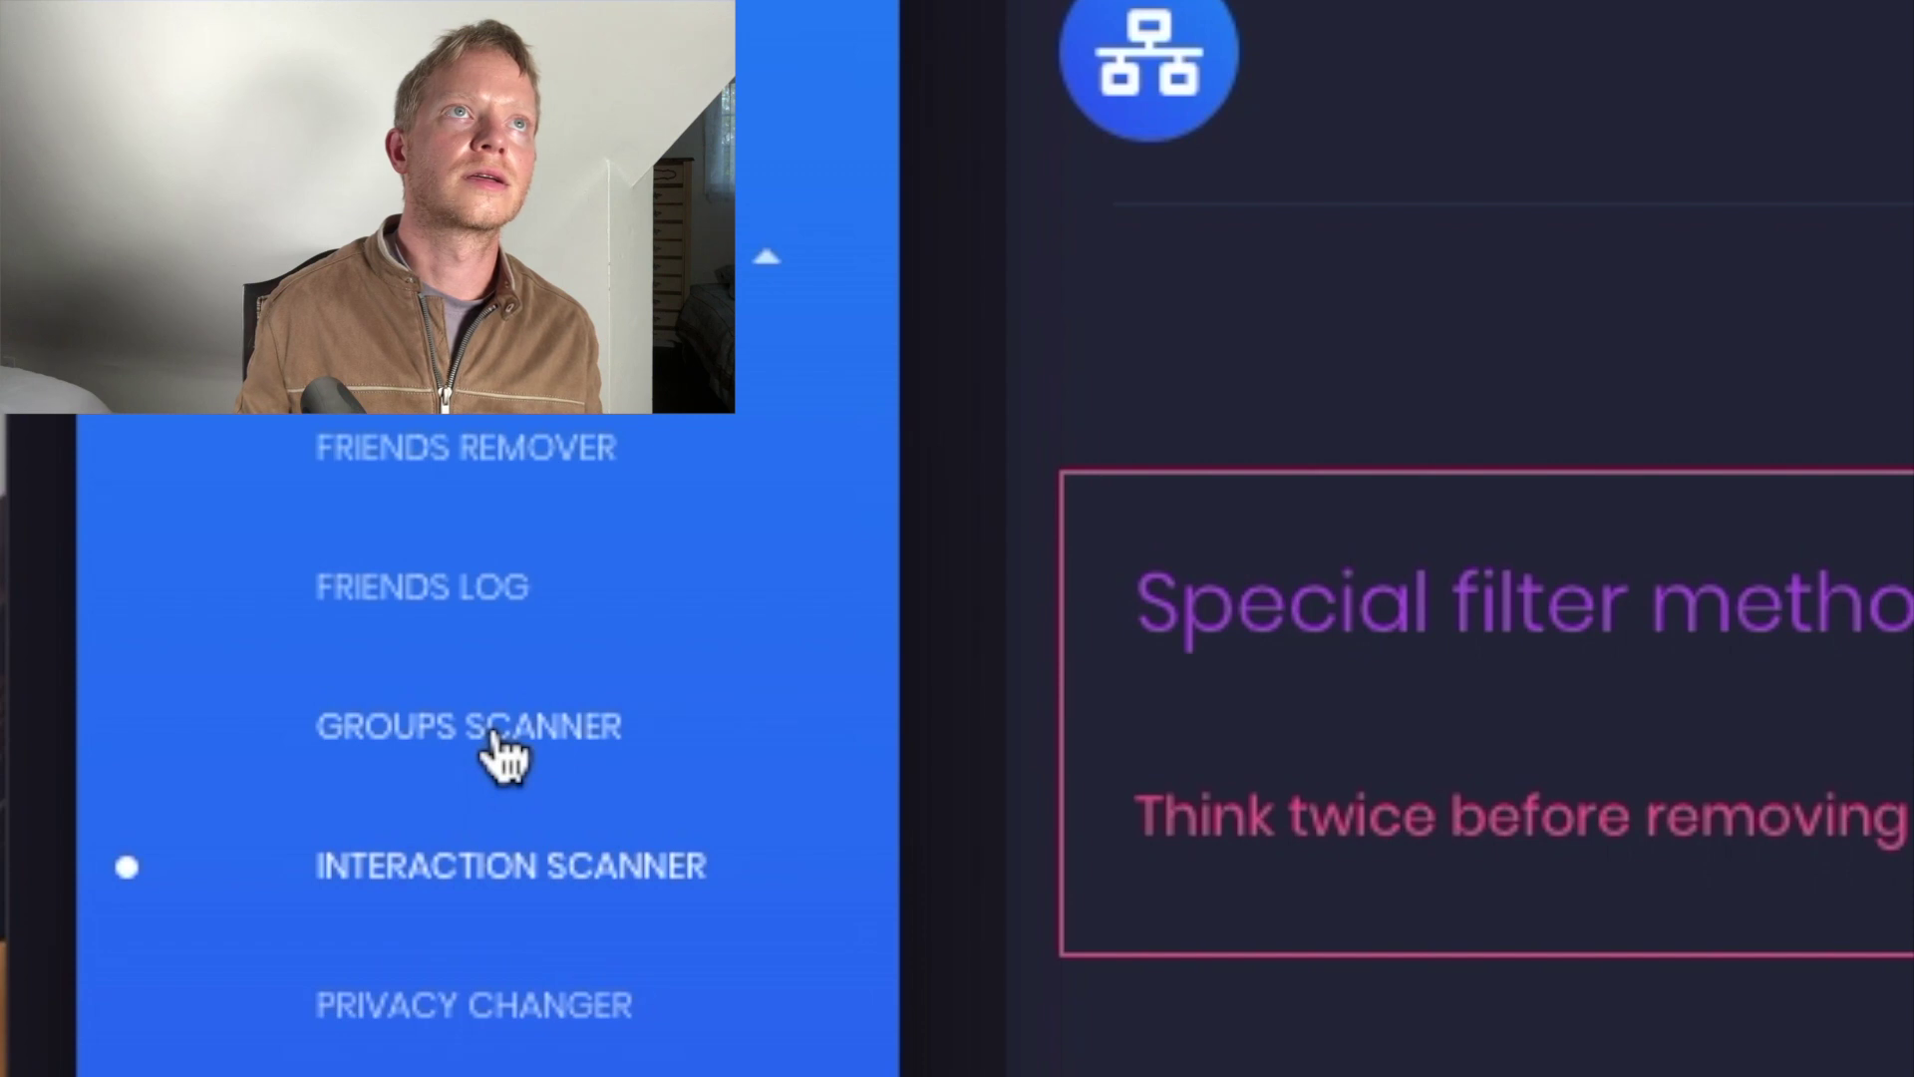
left_click(492, 743)
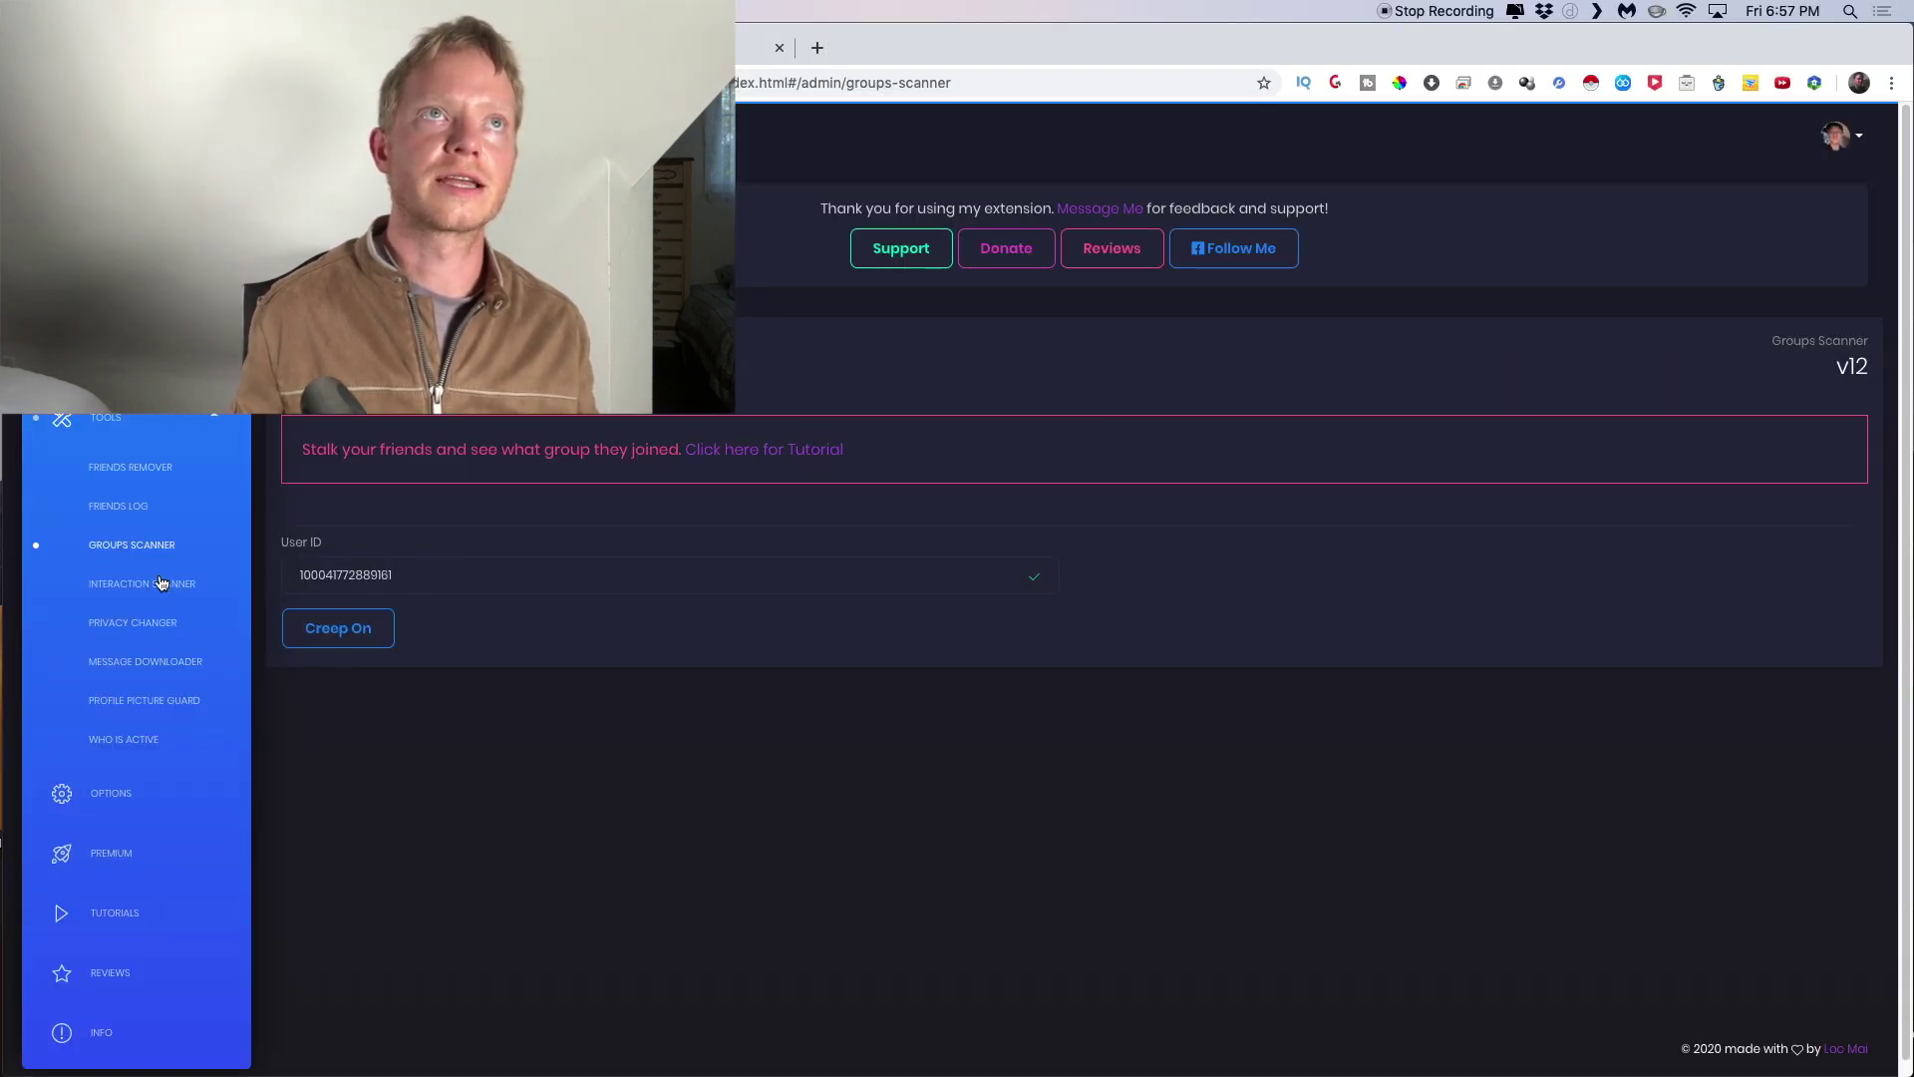
Copy the first friend's user ID from the Friends Remover list
left_click(128, 467)
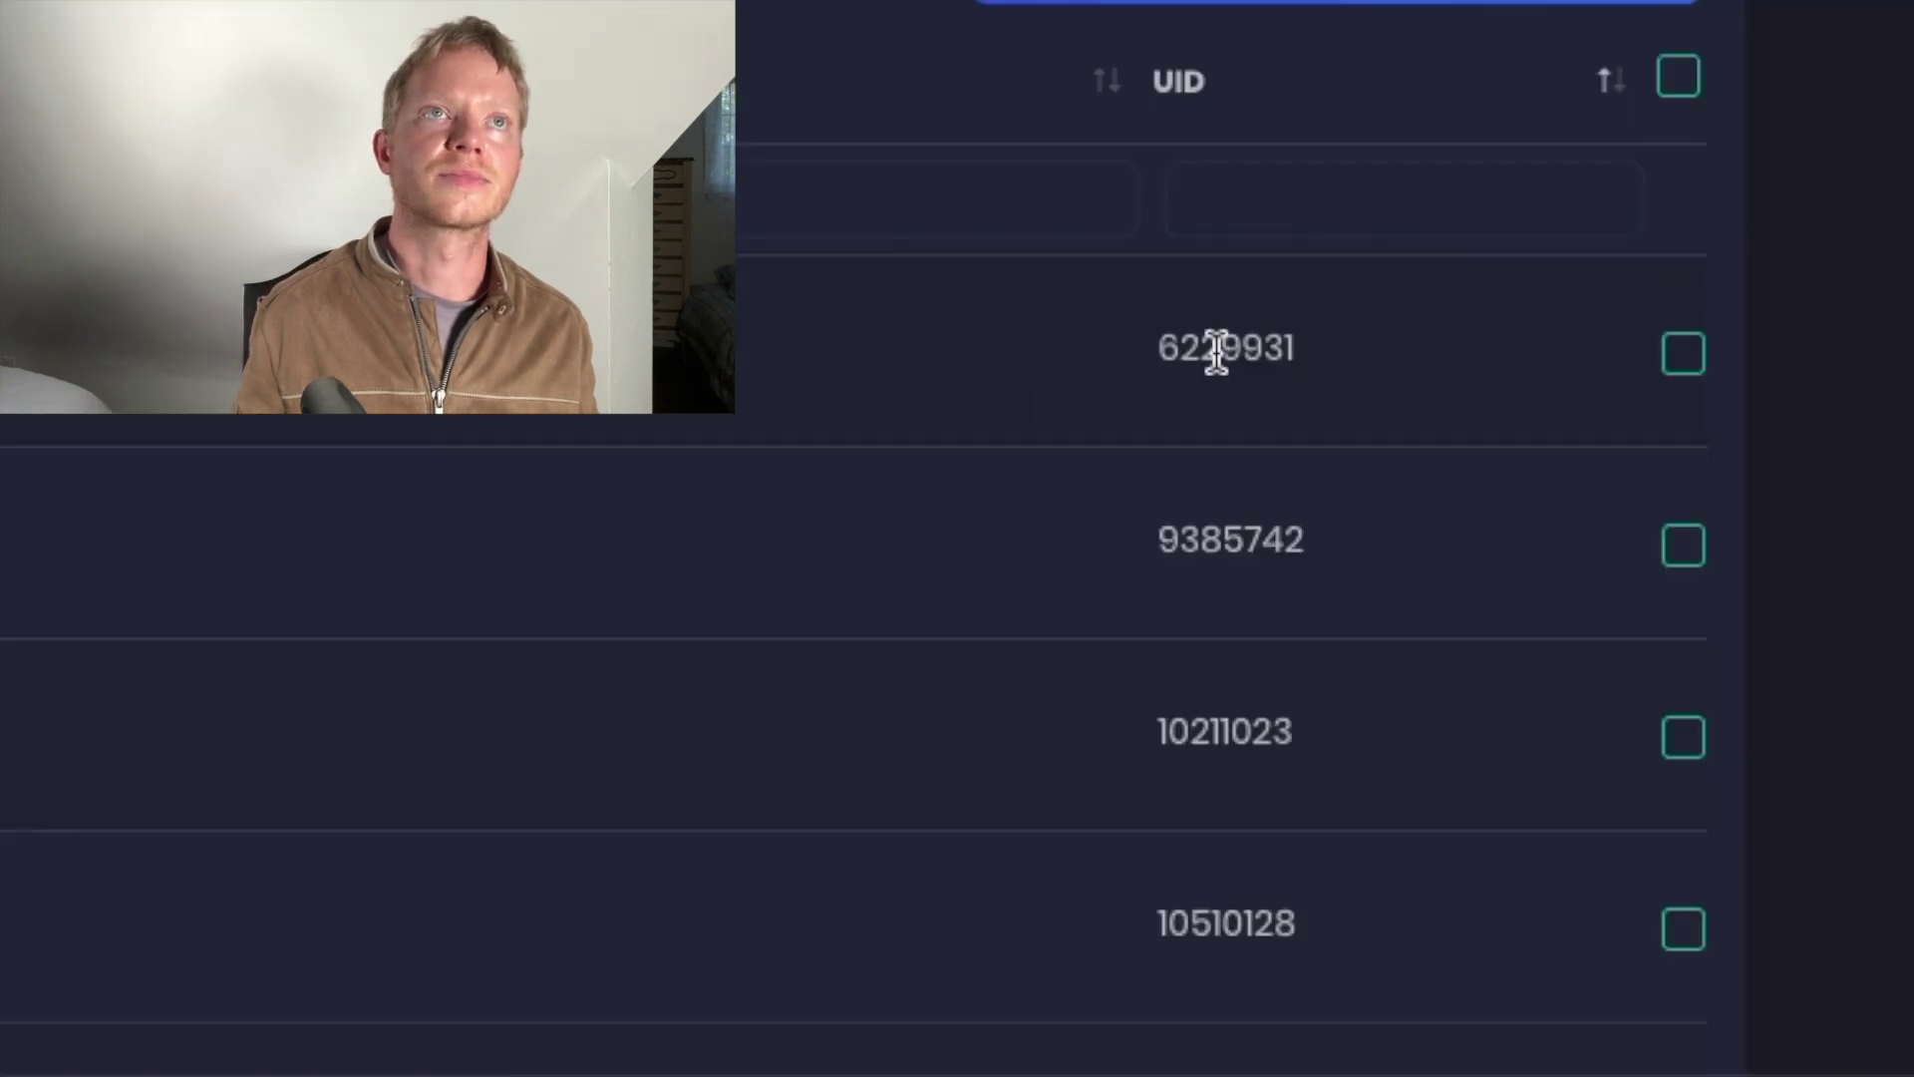
double_click(1223, 357)
key("ctrl+c")
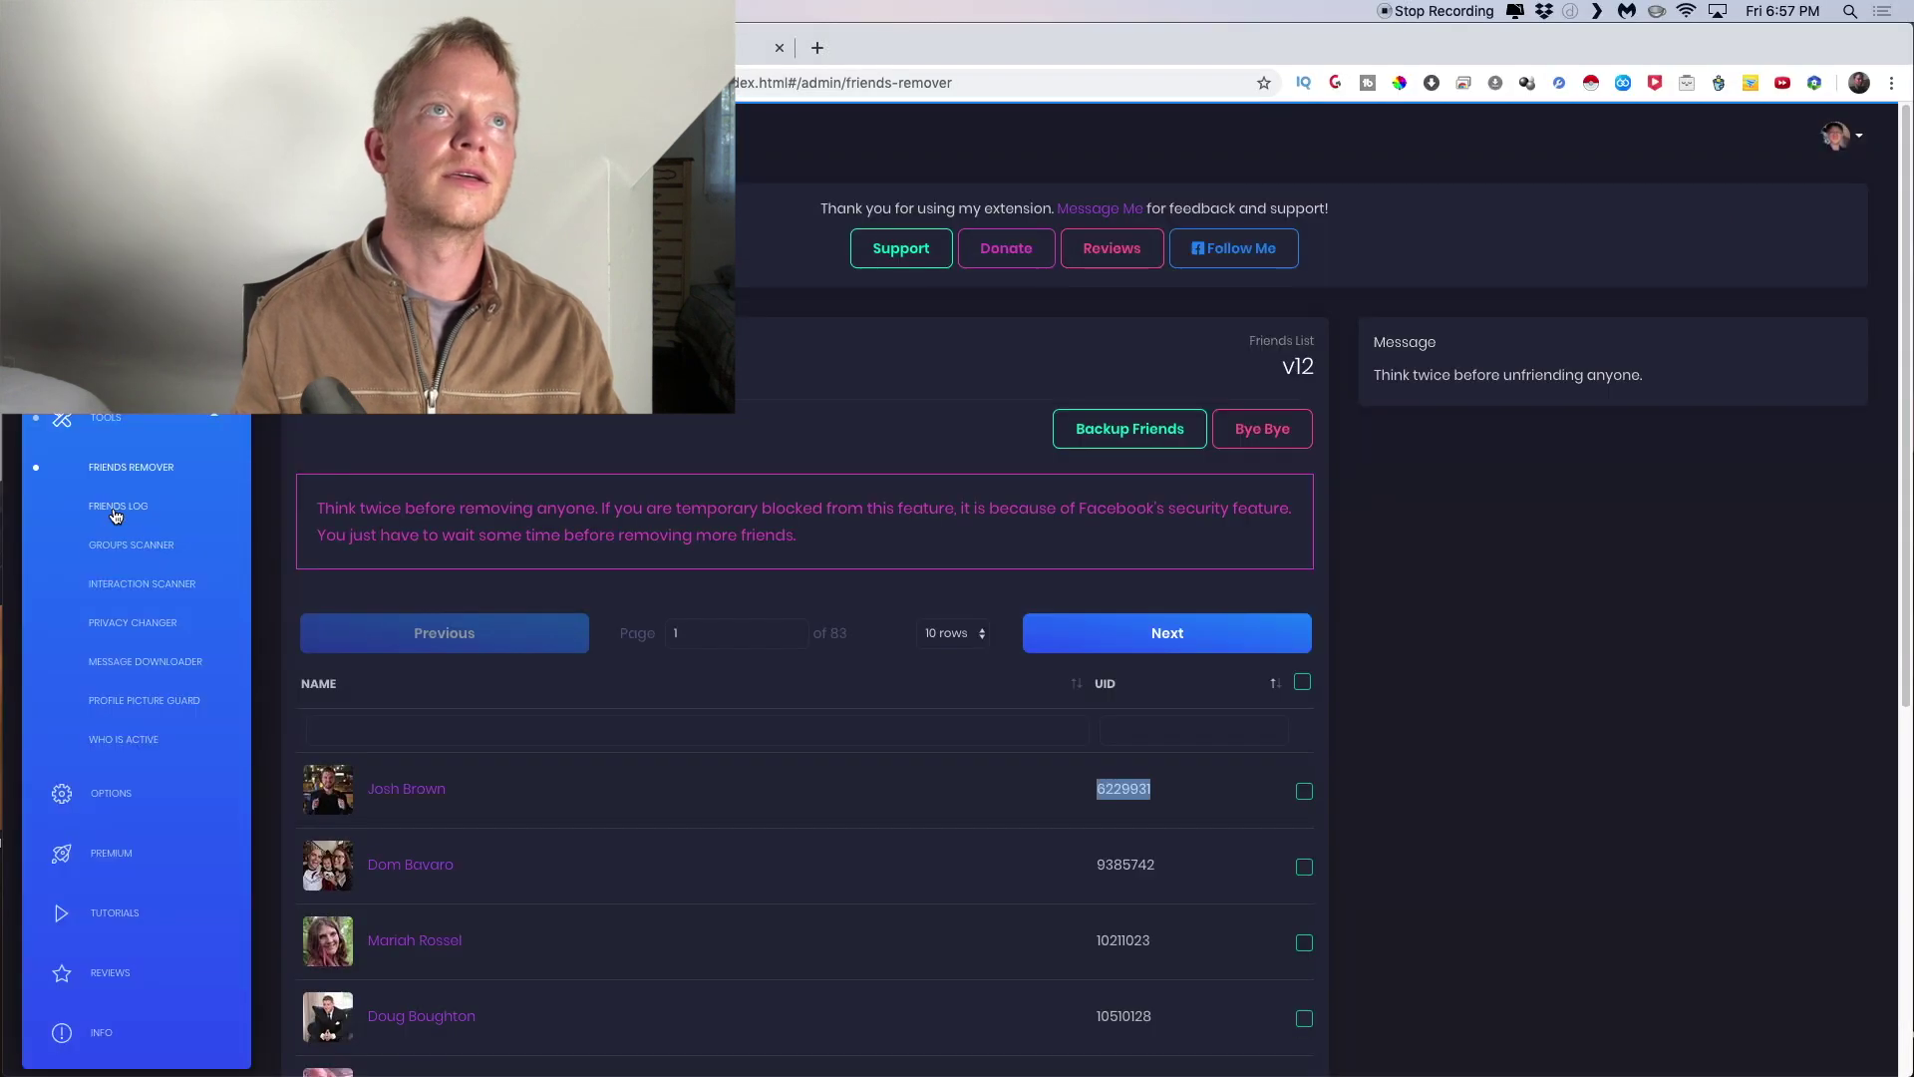
left_click(117, 505)
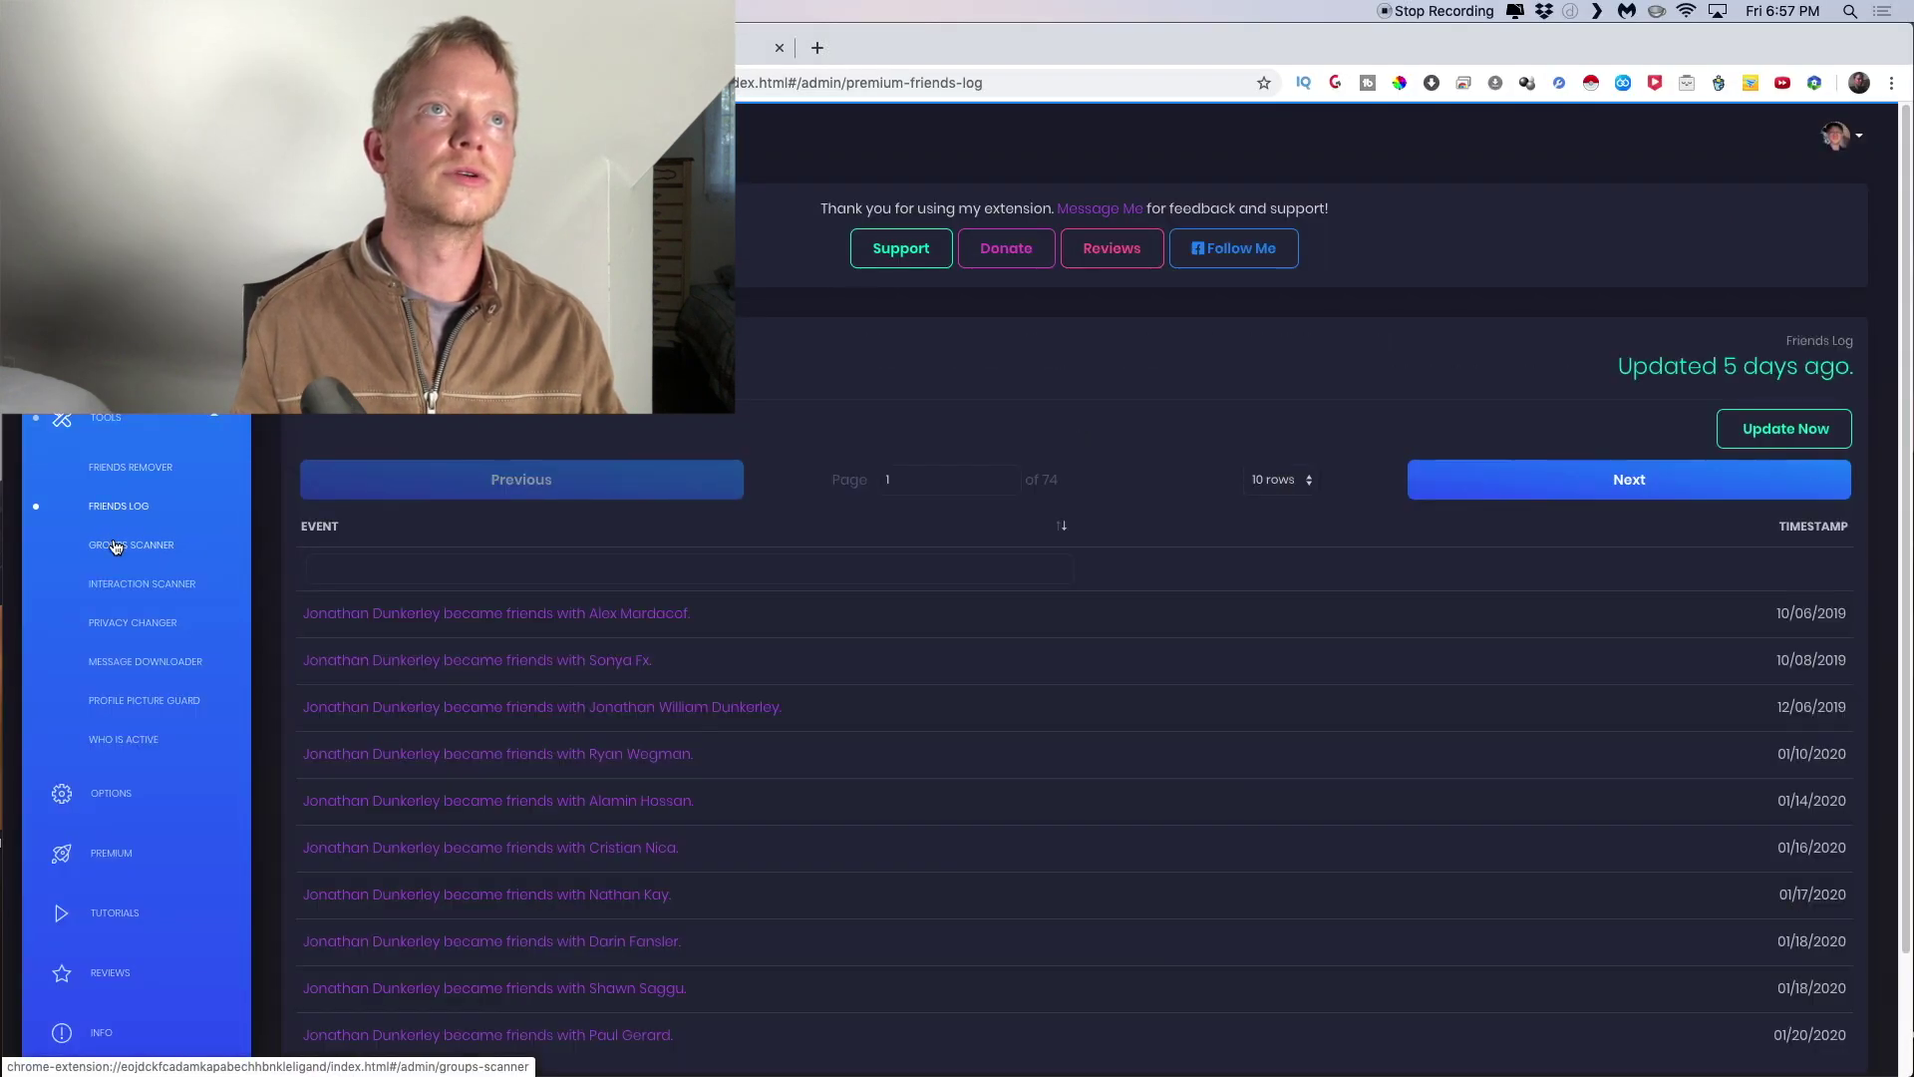
left_click(115, 545)
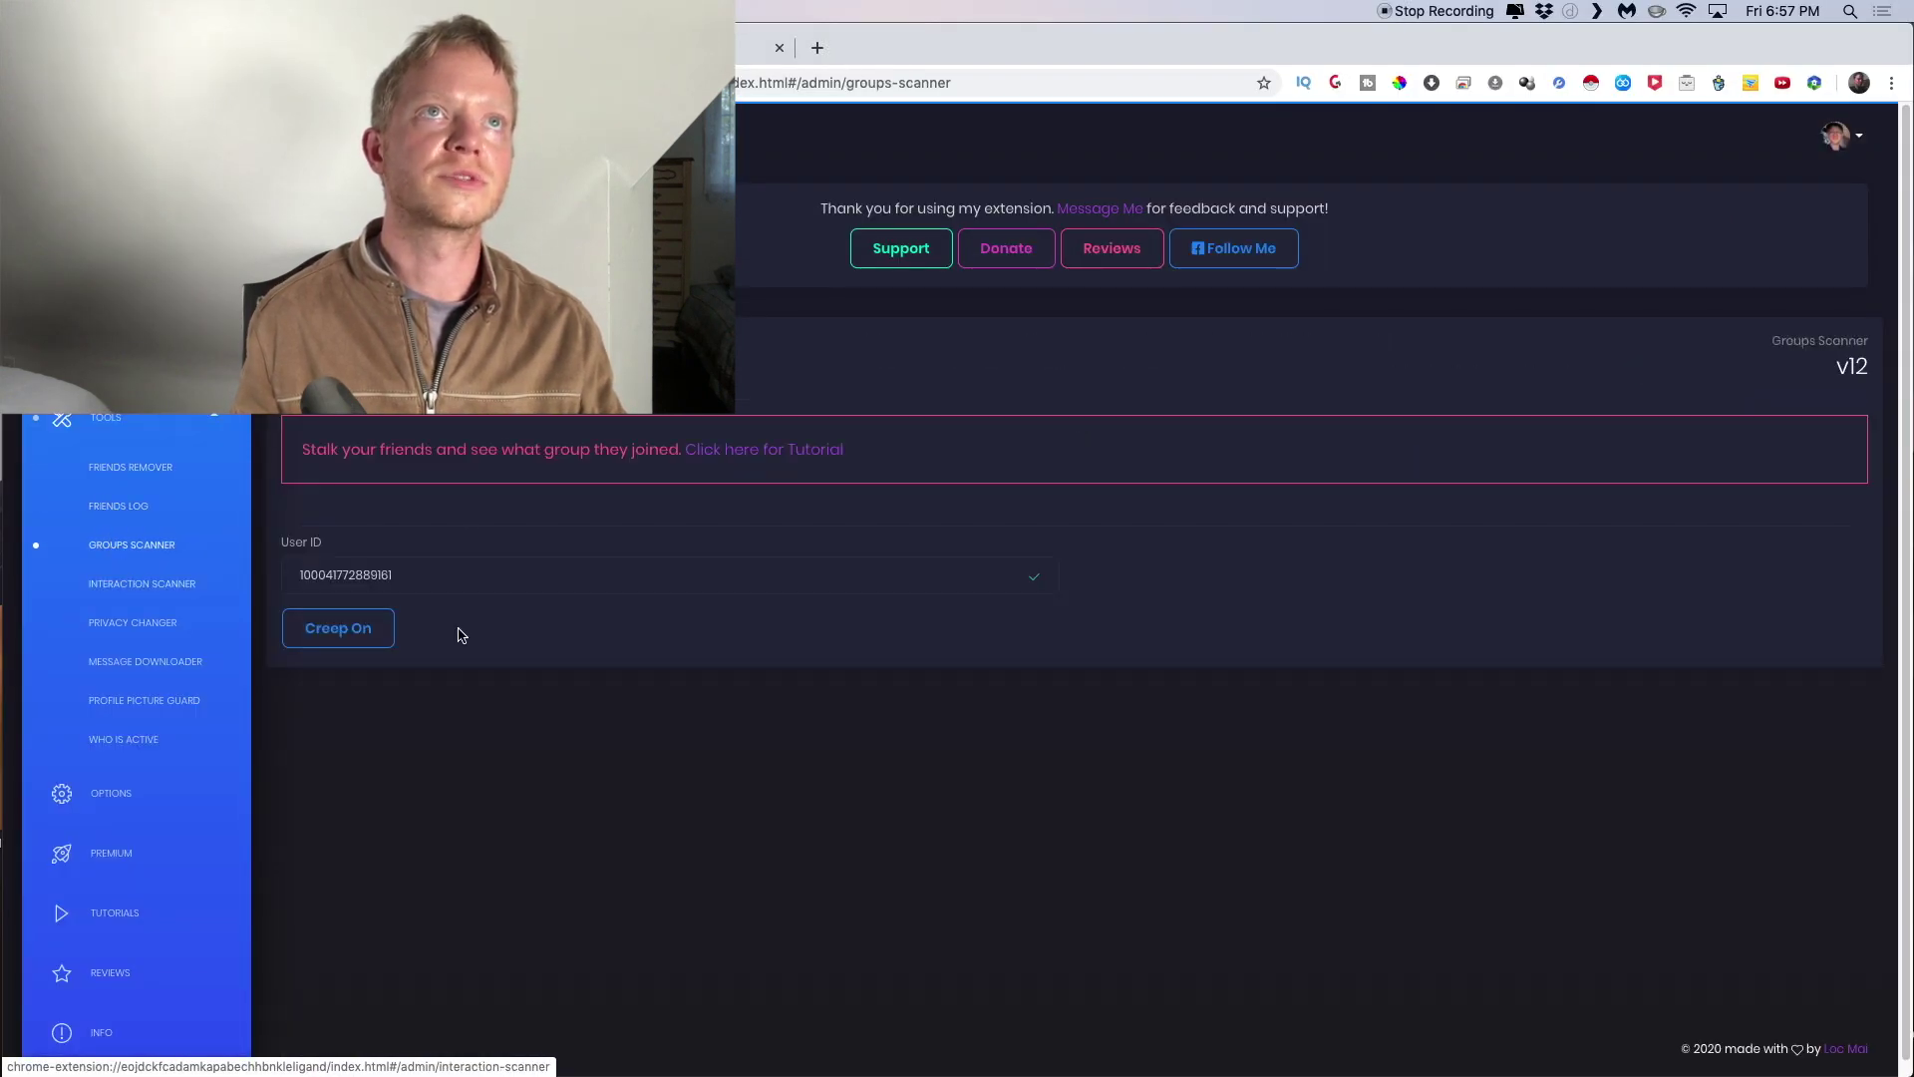
Paste the friend's ID into Groups Scanner, run Creep On, and browse the Admin/Member group results
left_click(458, 568)
key("ctrl+v")
key("ctrl+a")
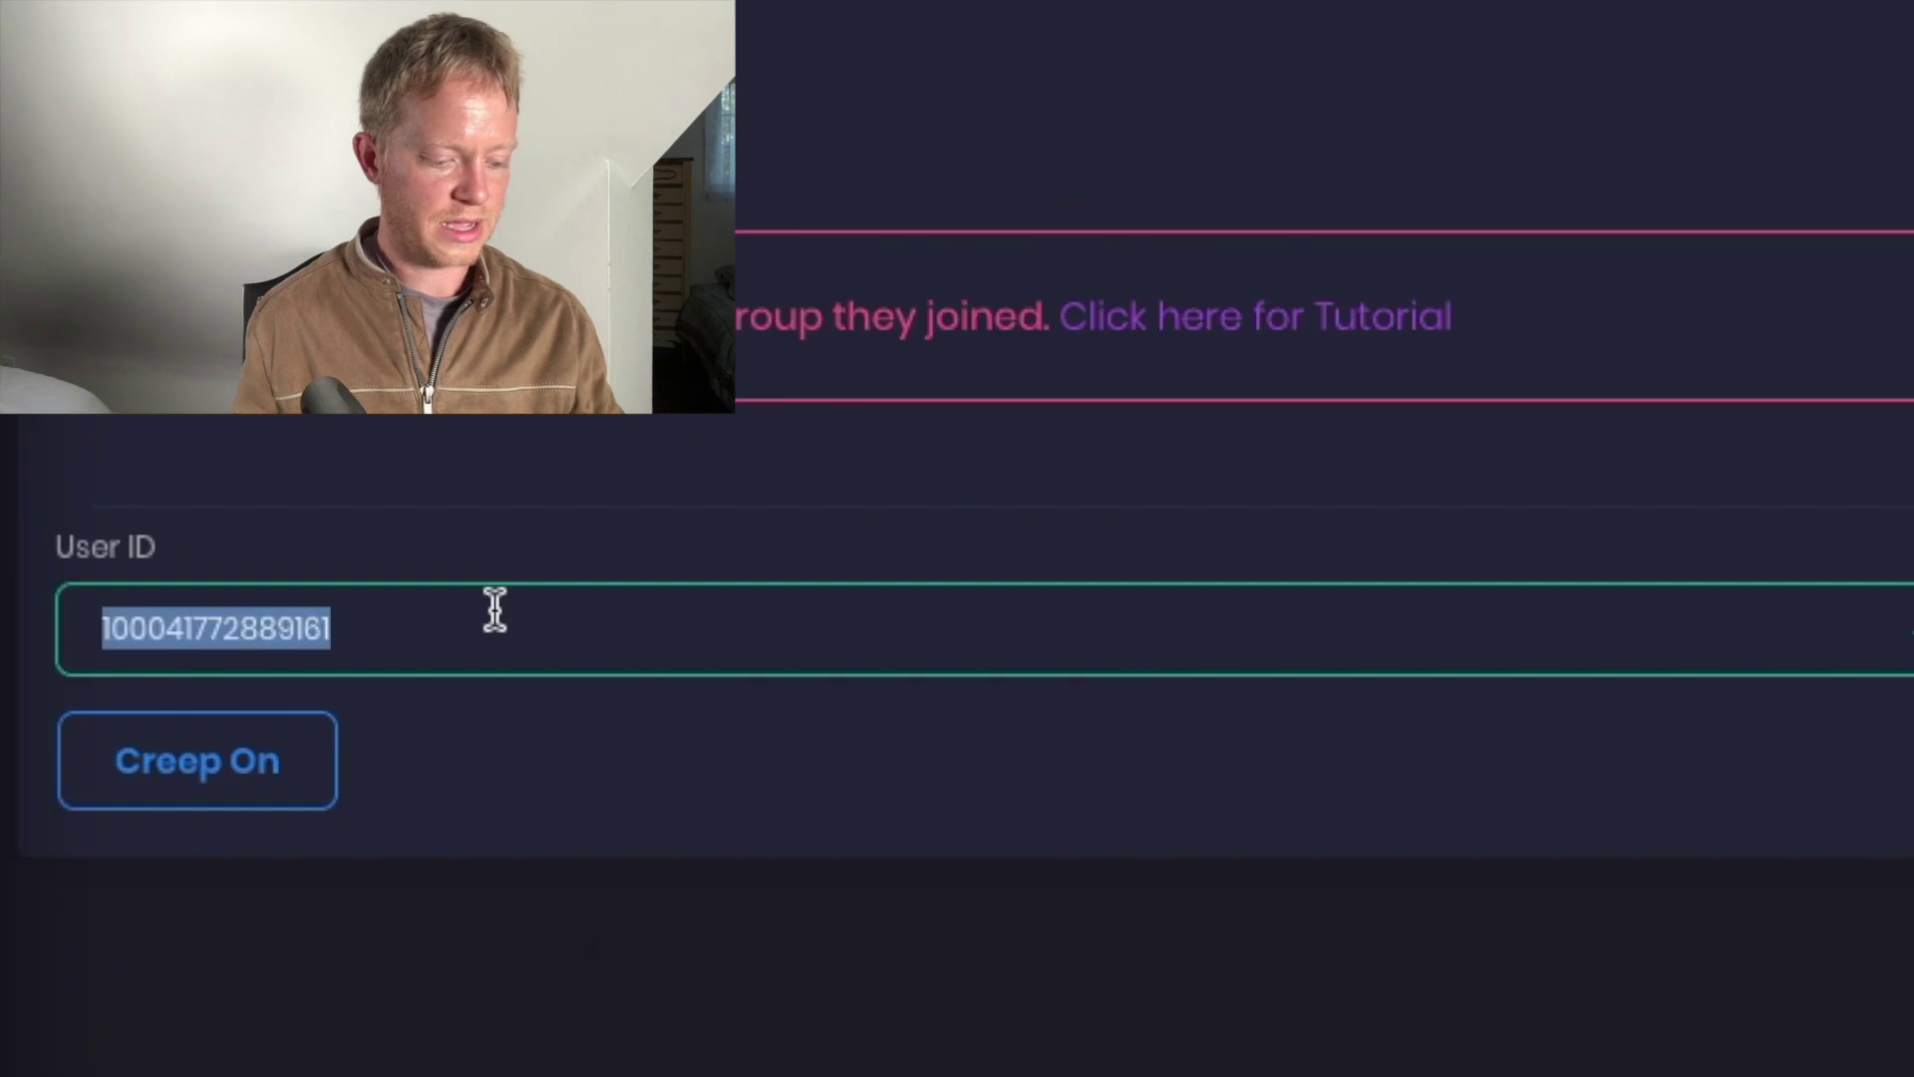
key("ctrl+v")
left_click(249, 778)
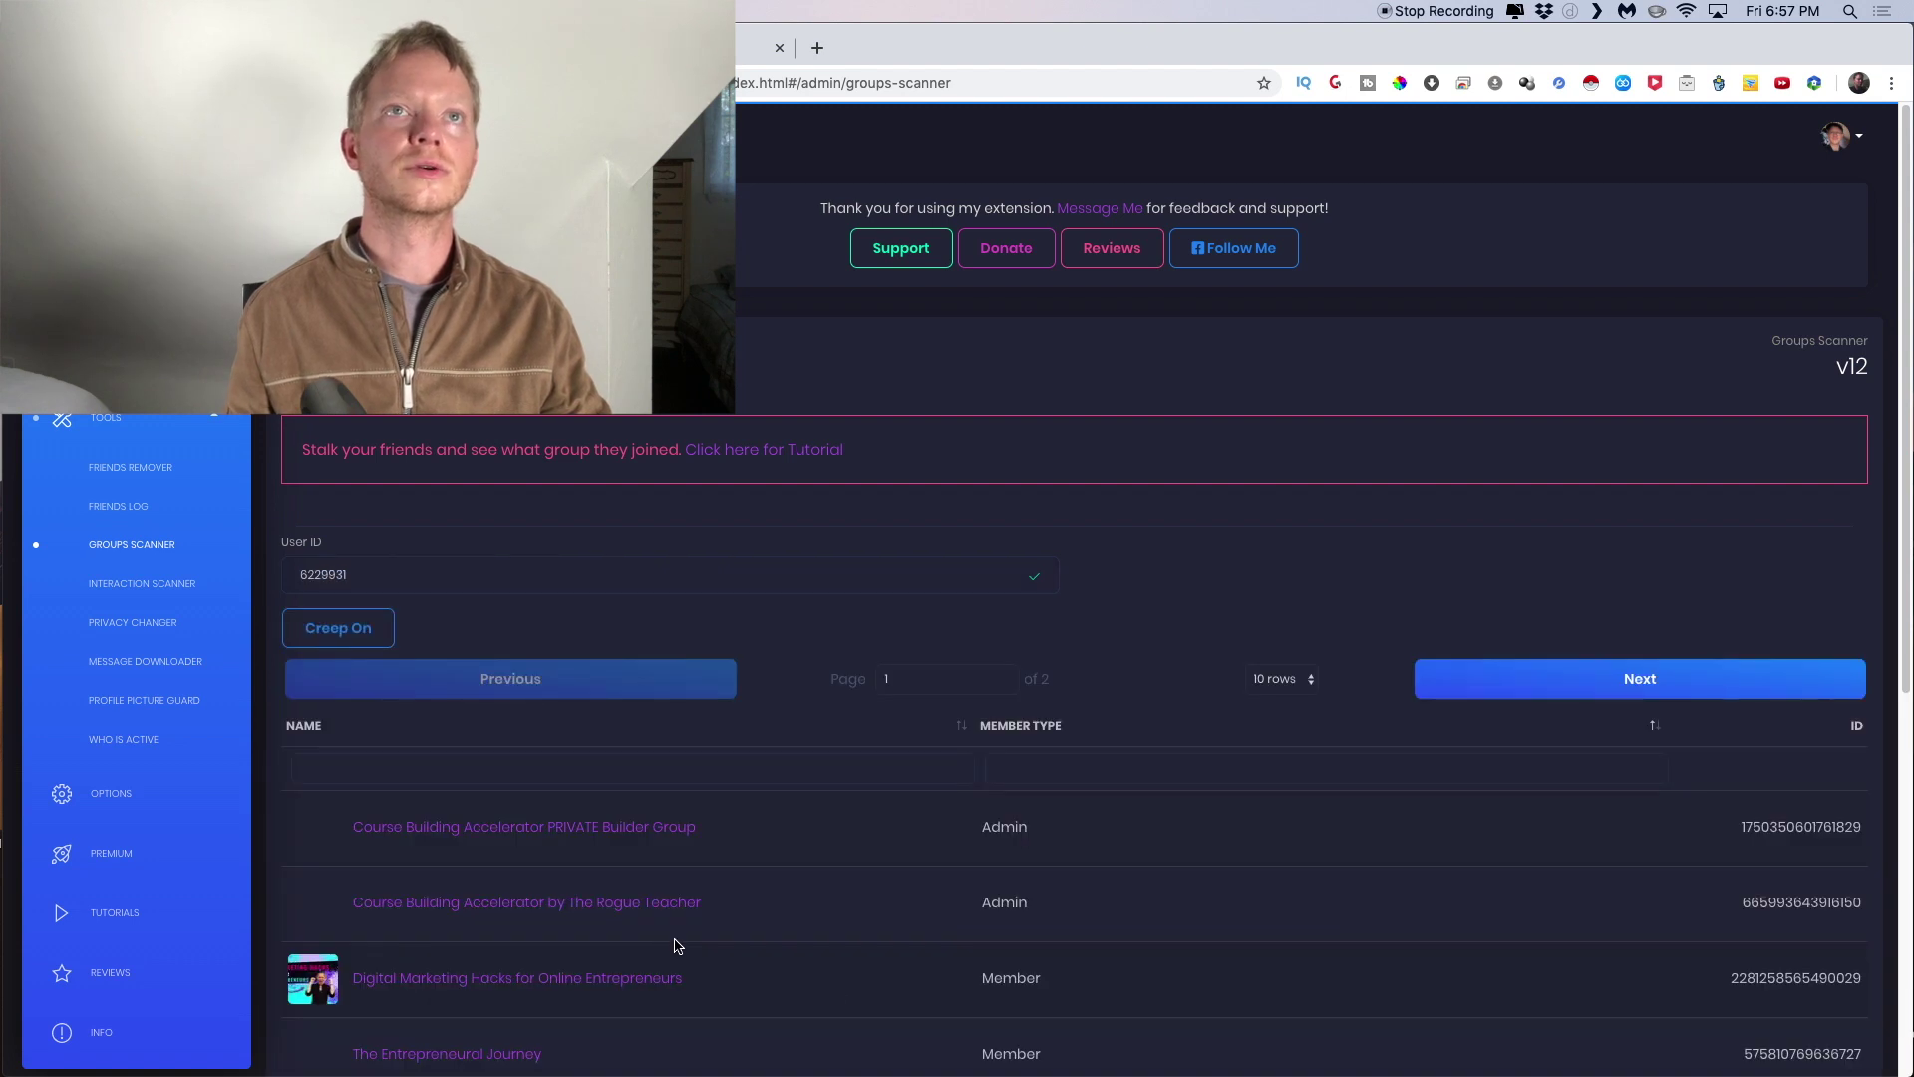
scroll(1022, 981, "down", 1)
scroll(1022, 980, "down", 3)
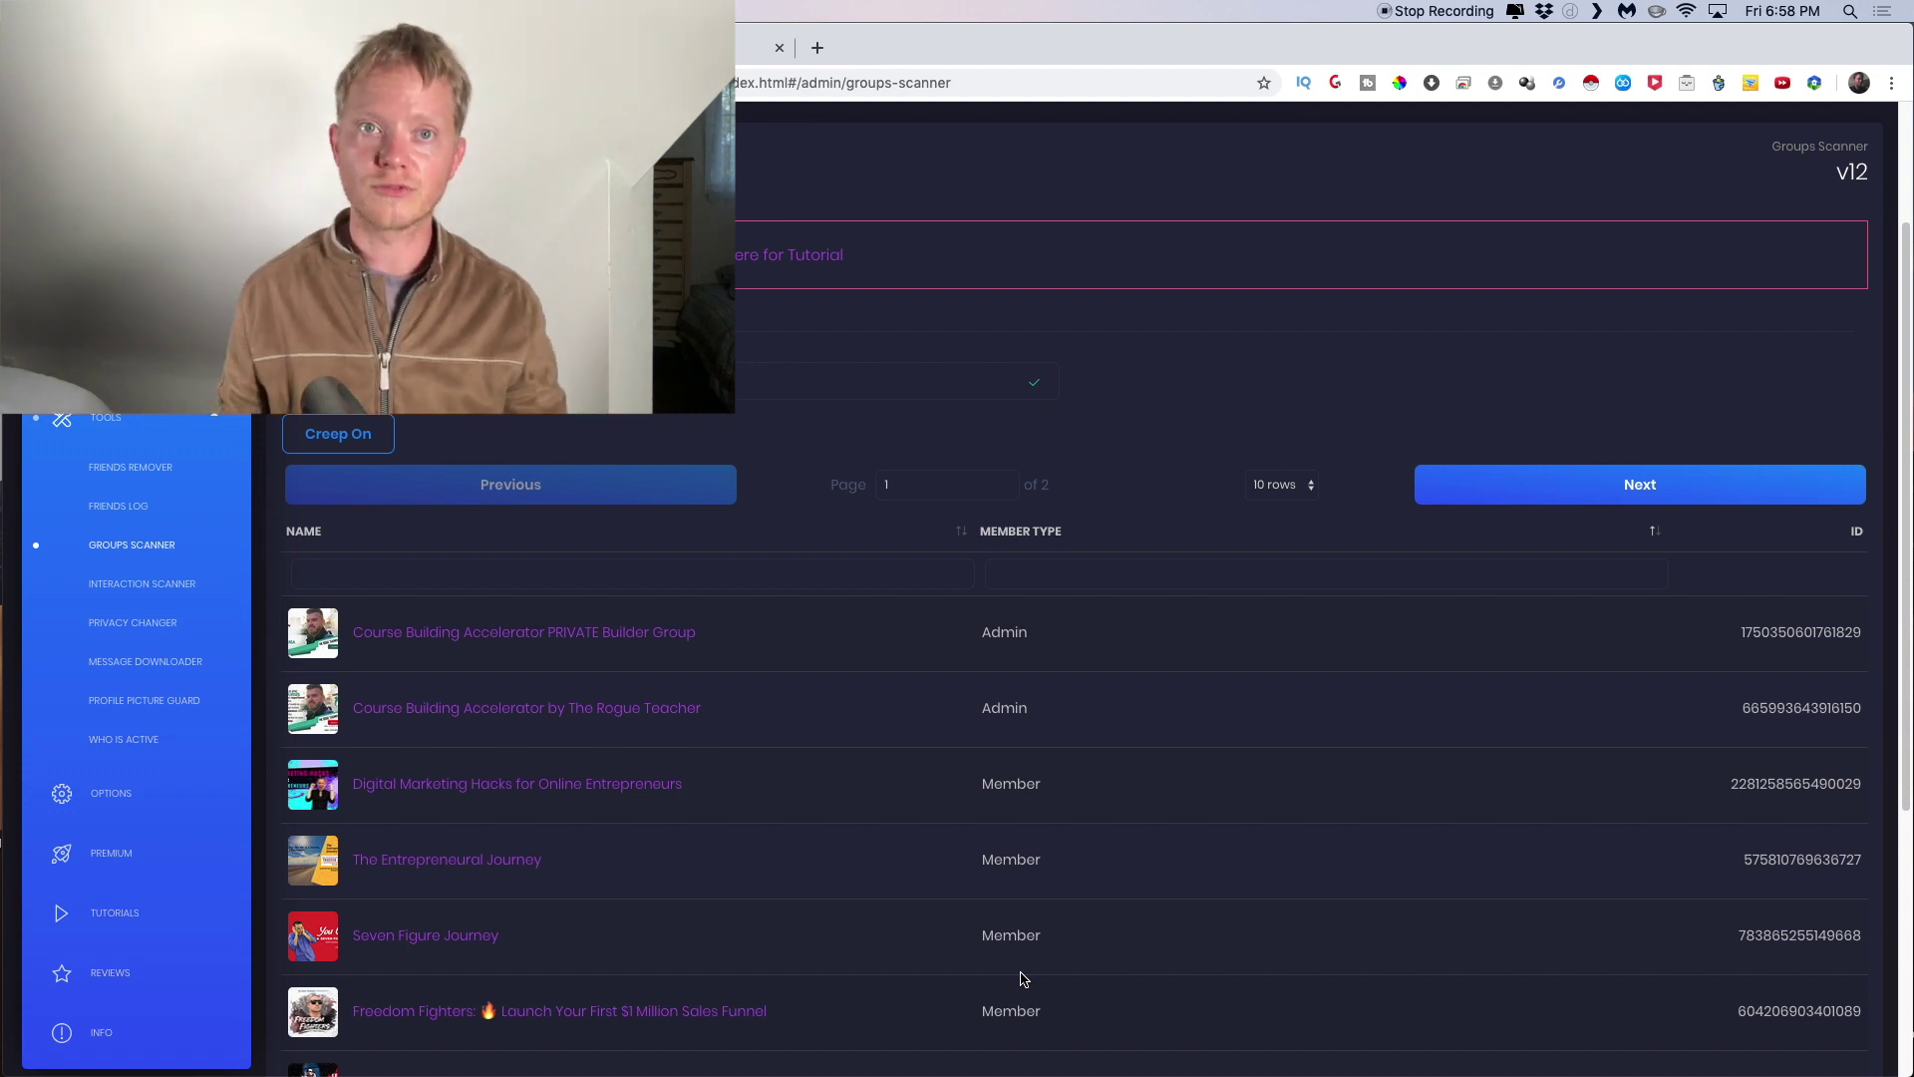
Open Privacy Changer and review its privacy options, keeping Only Me selected
left_click(151, 628)
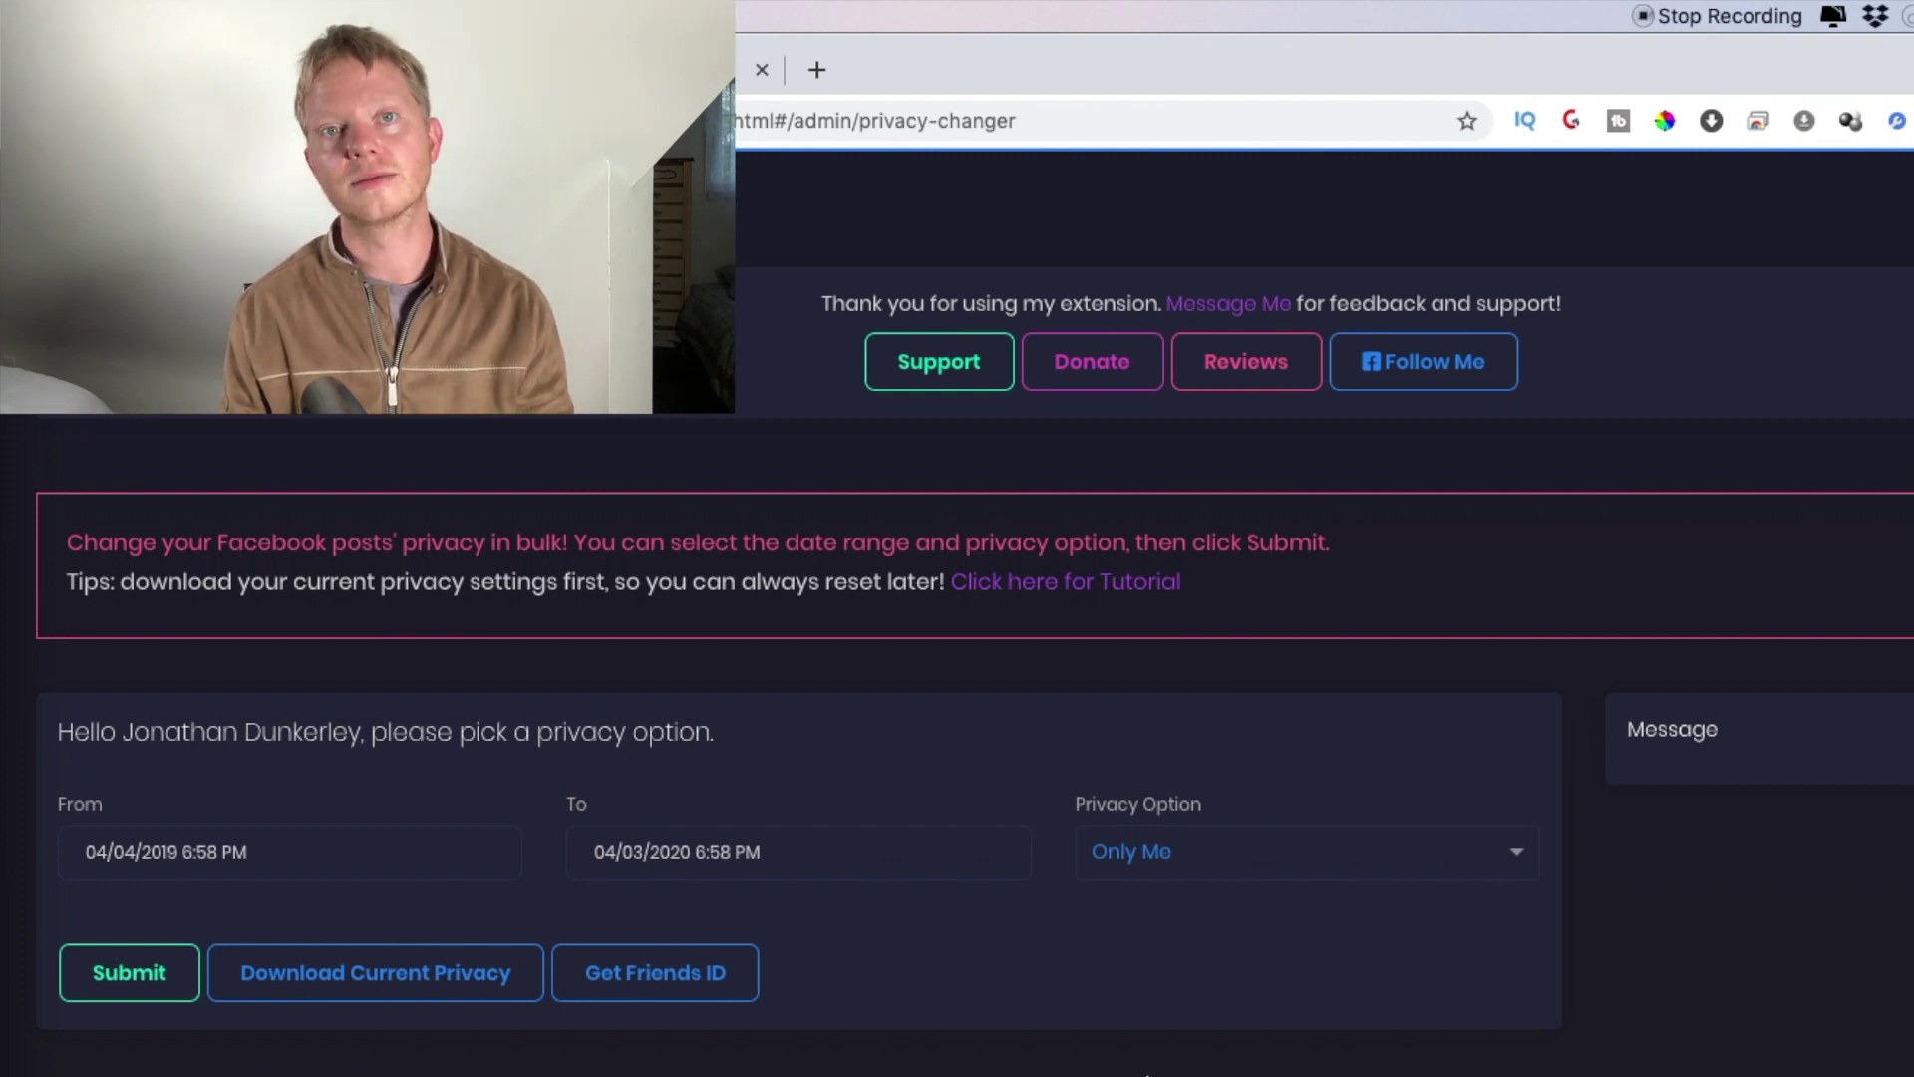
left_click(1161, 860)
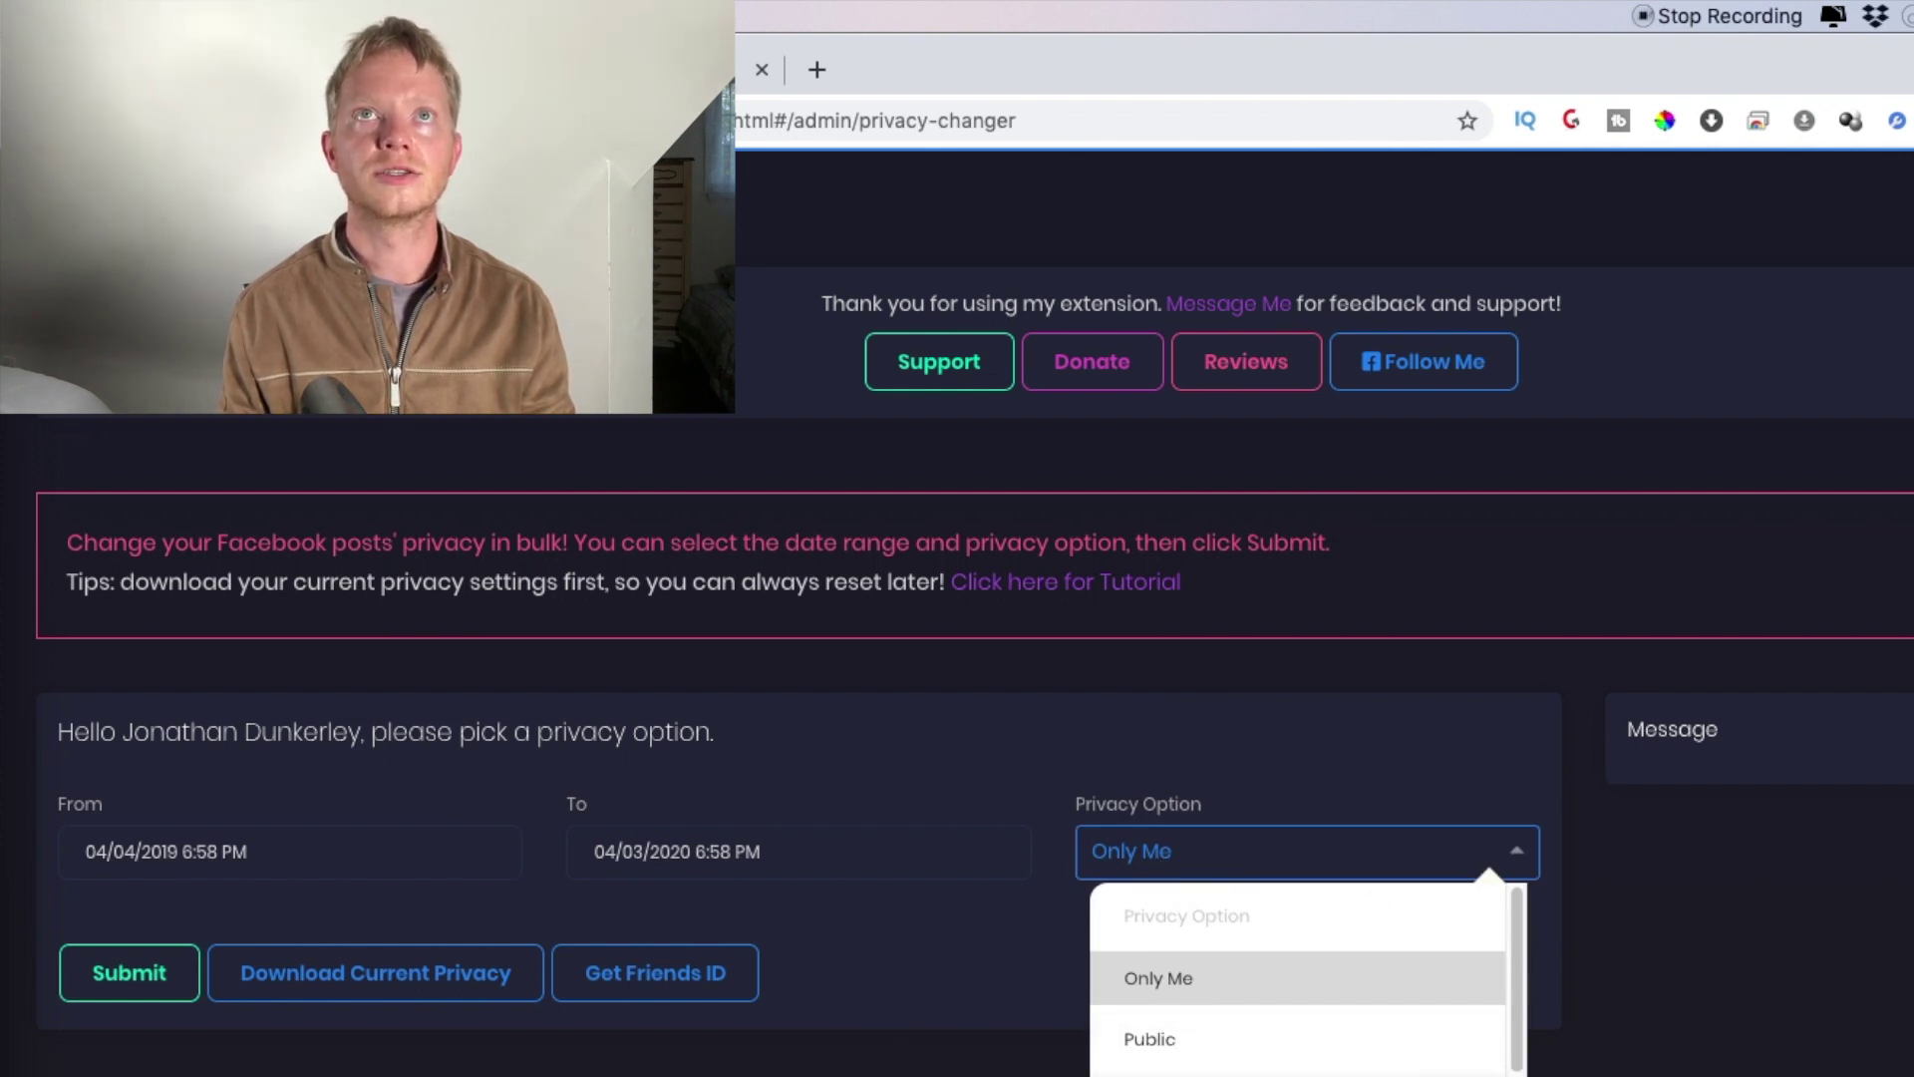
key("Escape")
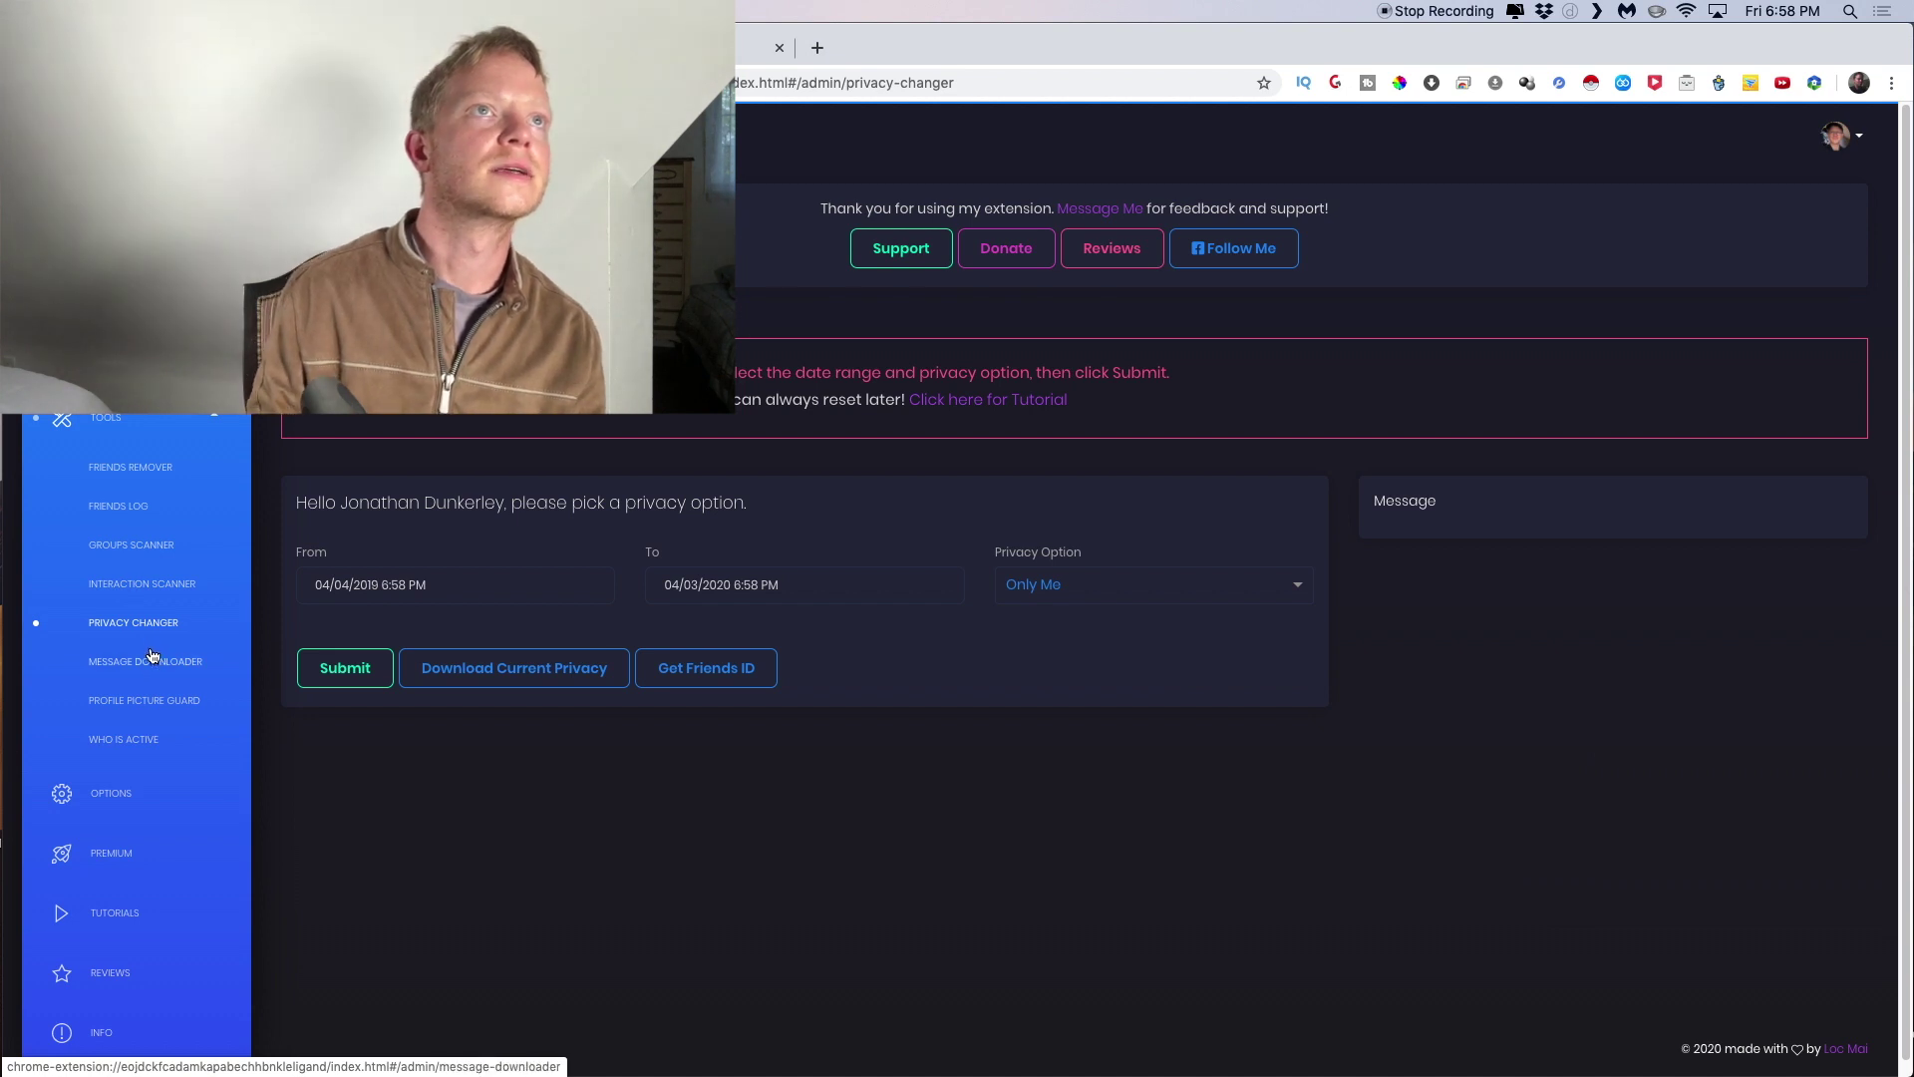
Open the Message Downloader tool
left_click(152, 655)
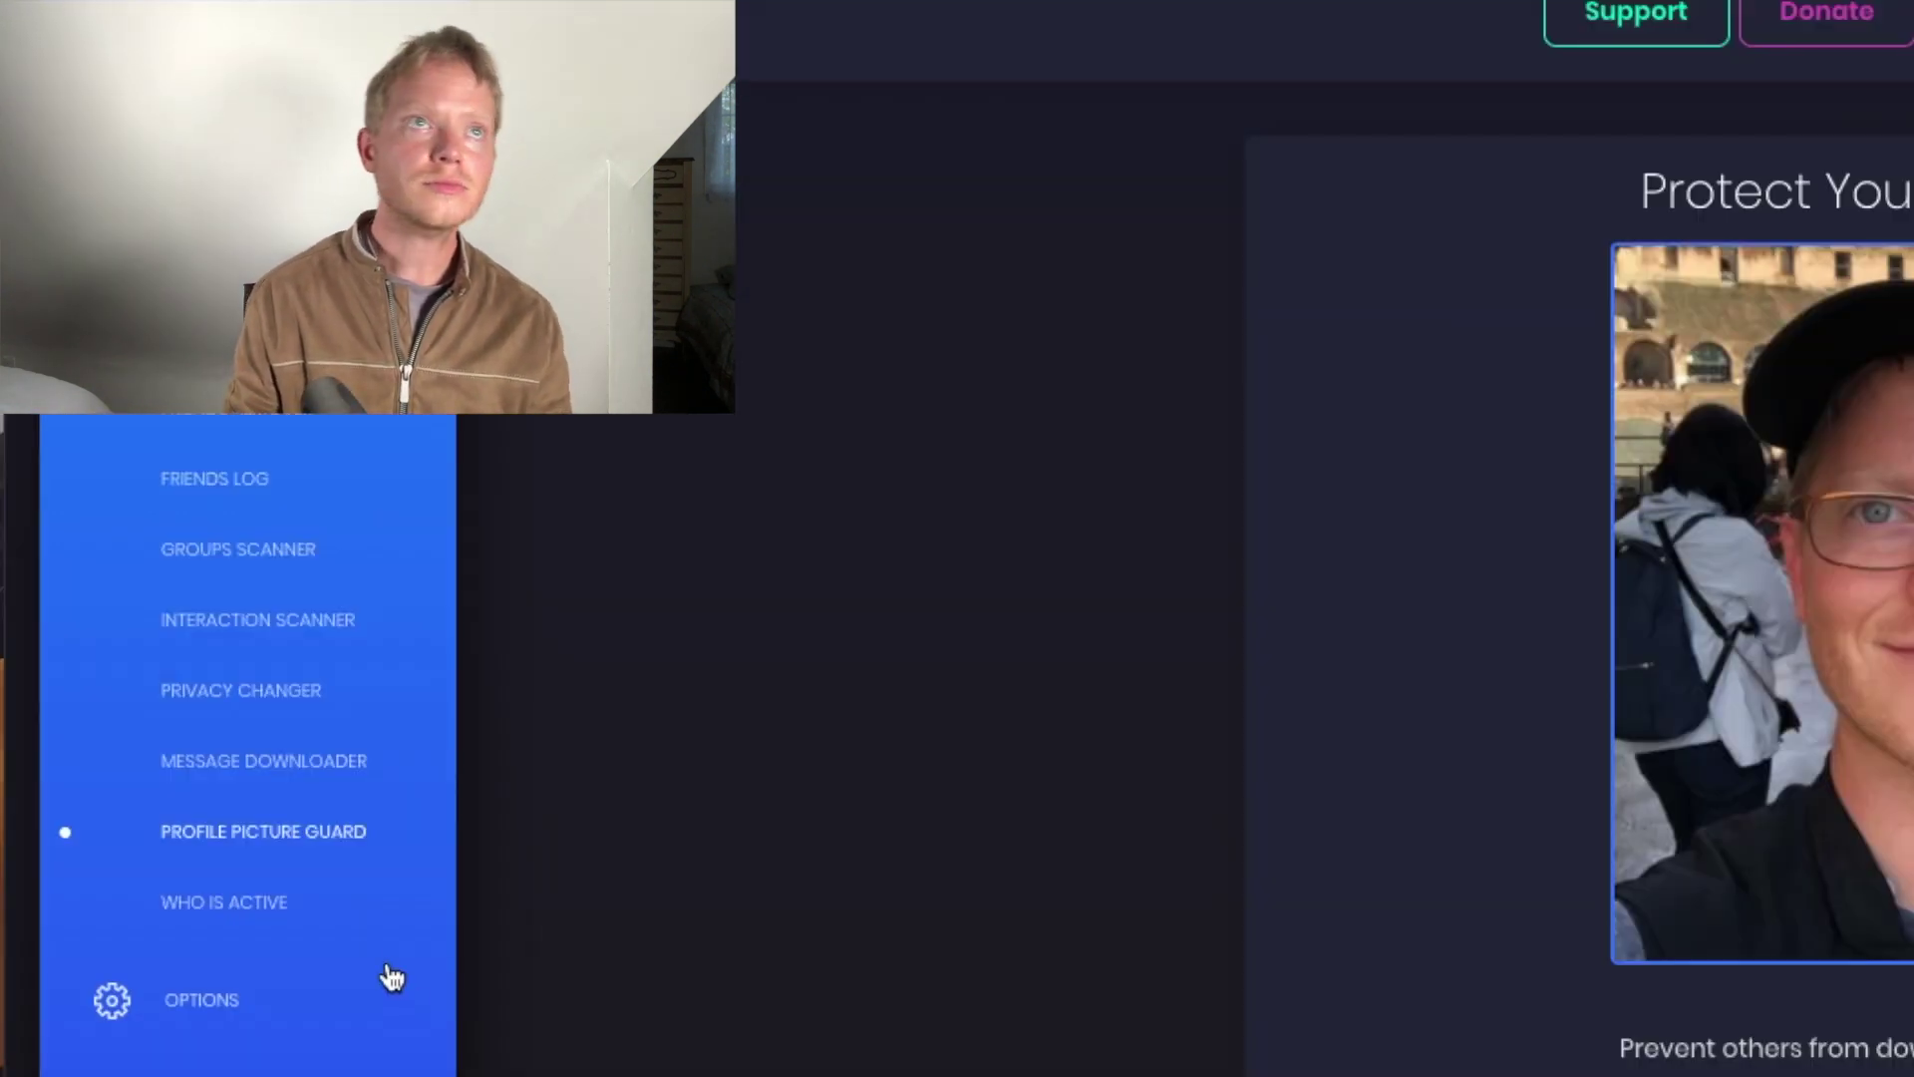
Sort the Who Is Active friend list by status with currently active friends on top, then return to the Interaction Scanner
left_click(219, 915)
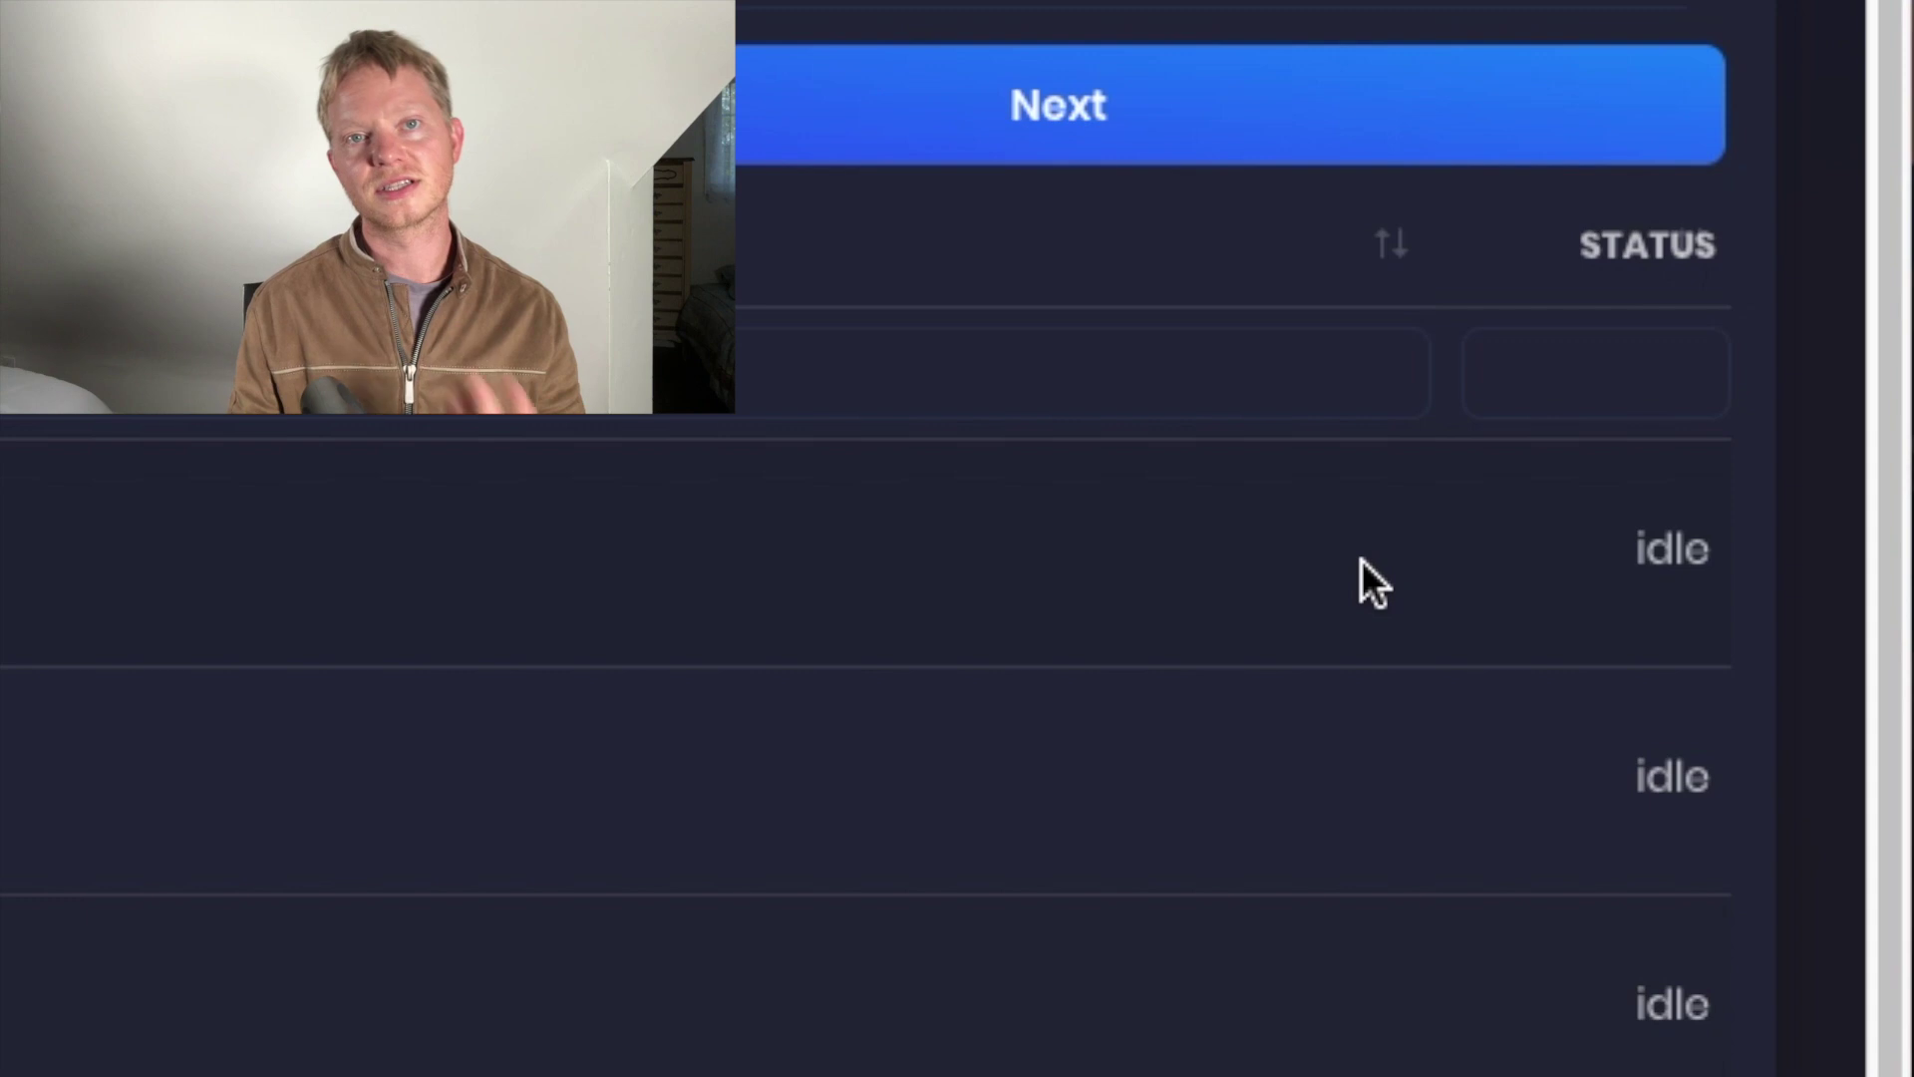
left_click(1676, 279)
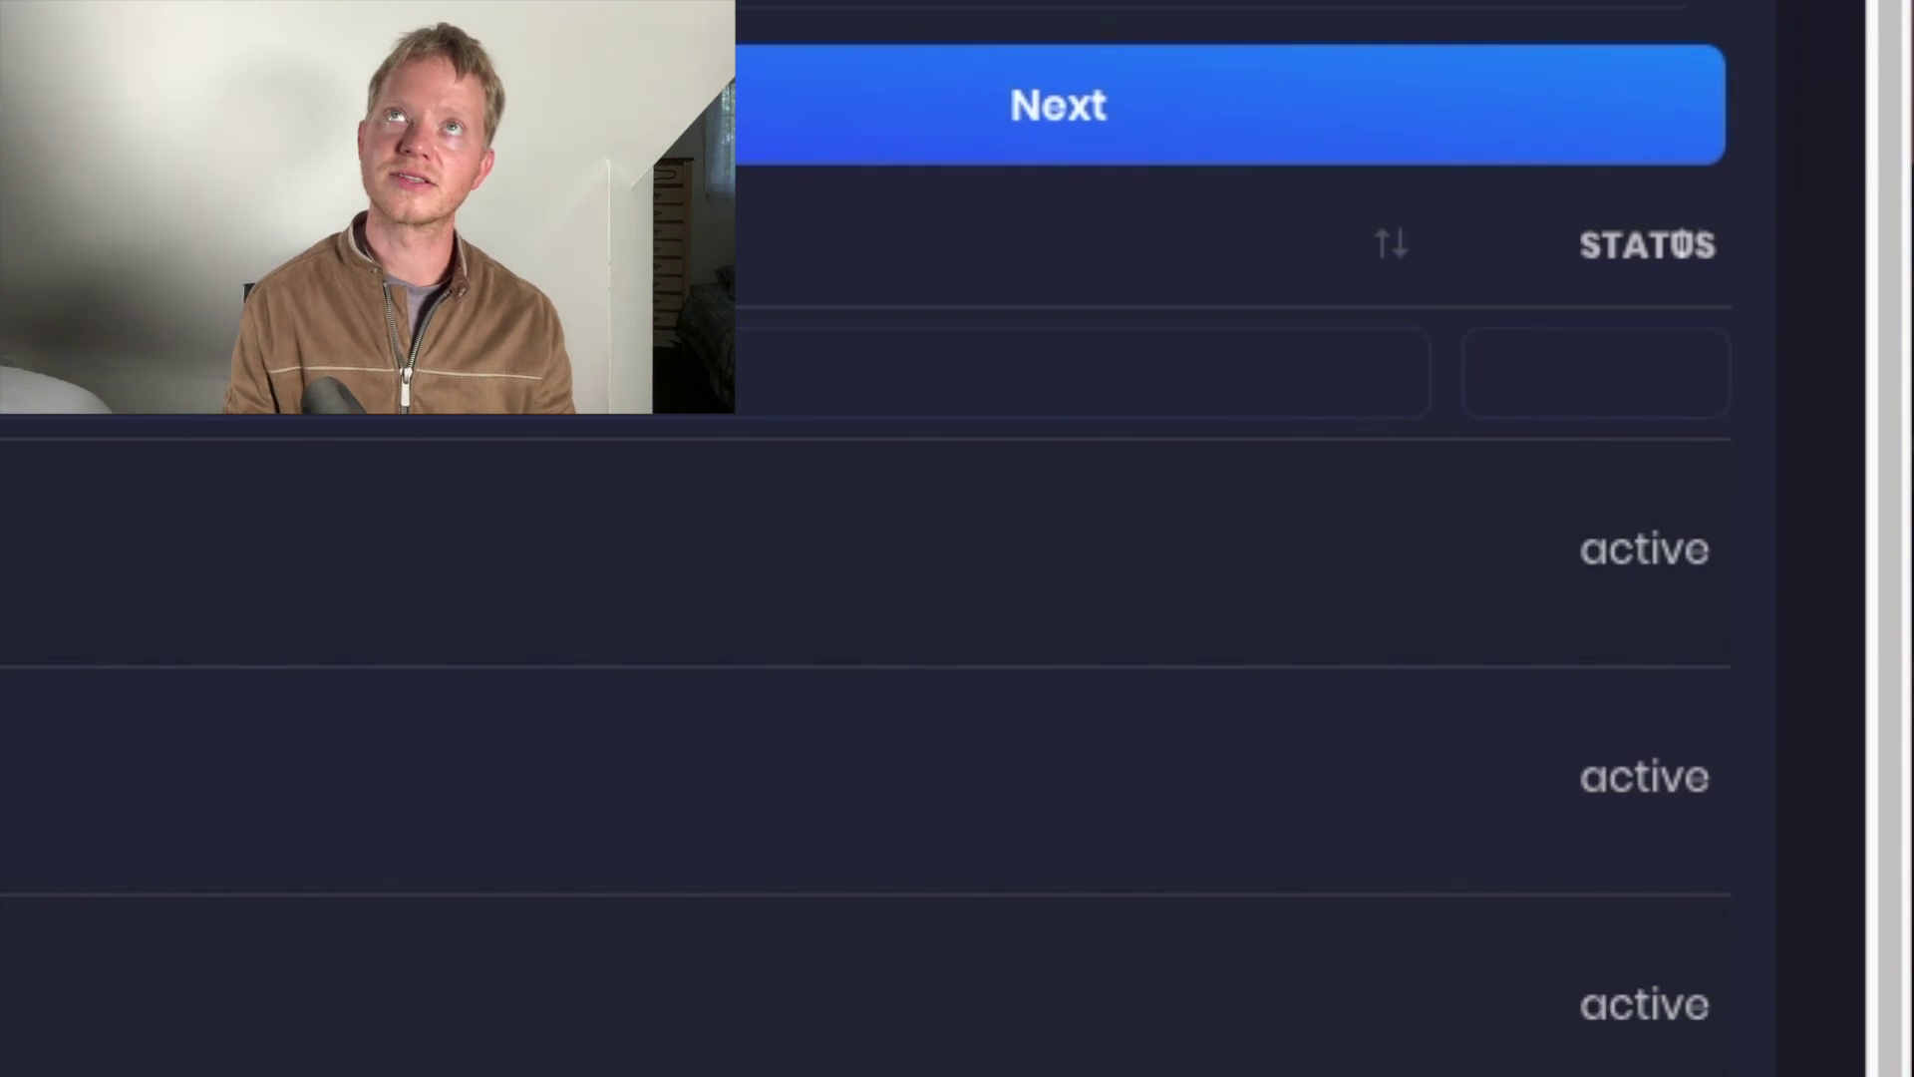
left_click(1680, 261)
left_click(1679, 261)
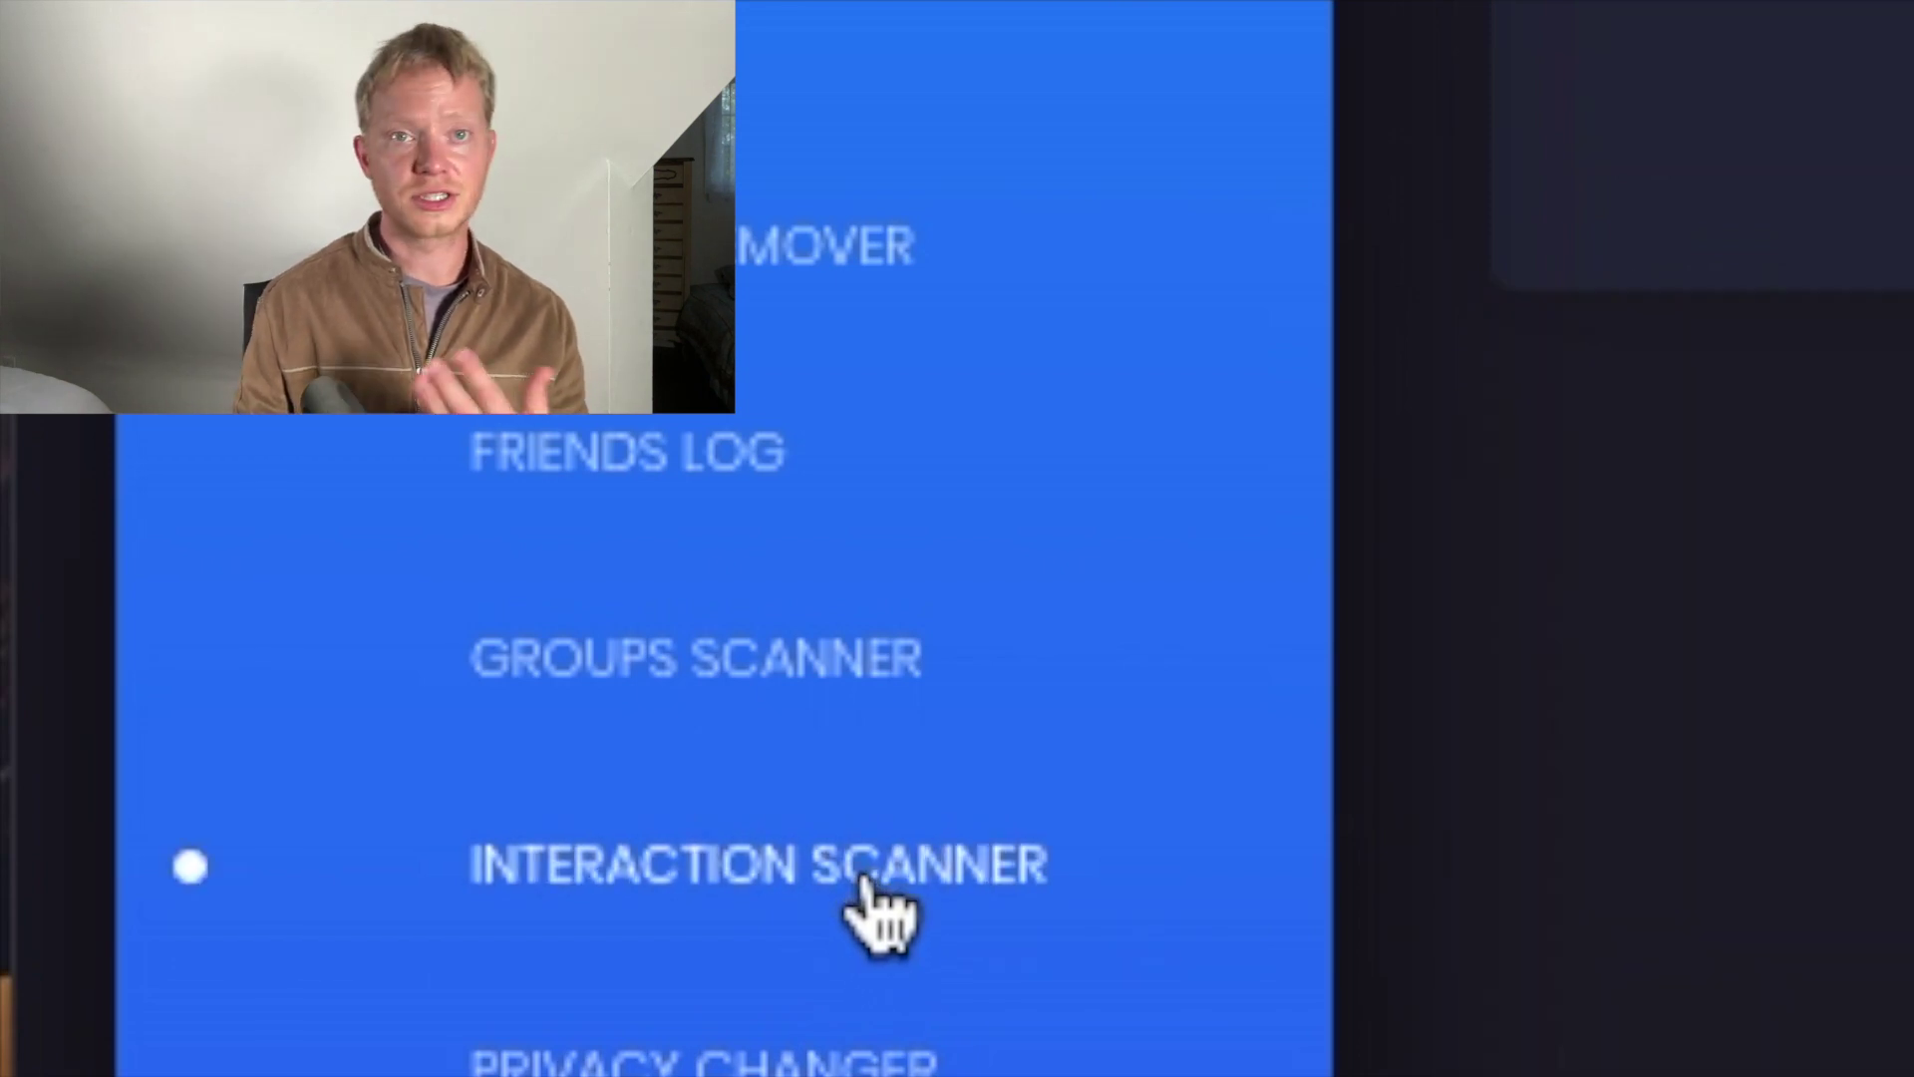
left_click(874, 910)
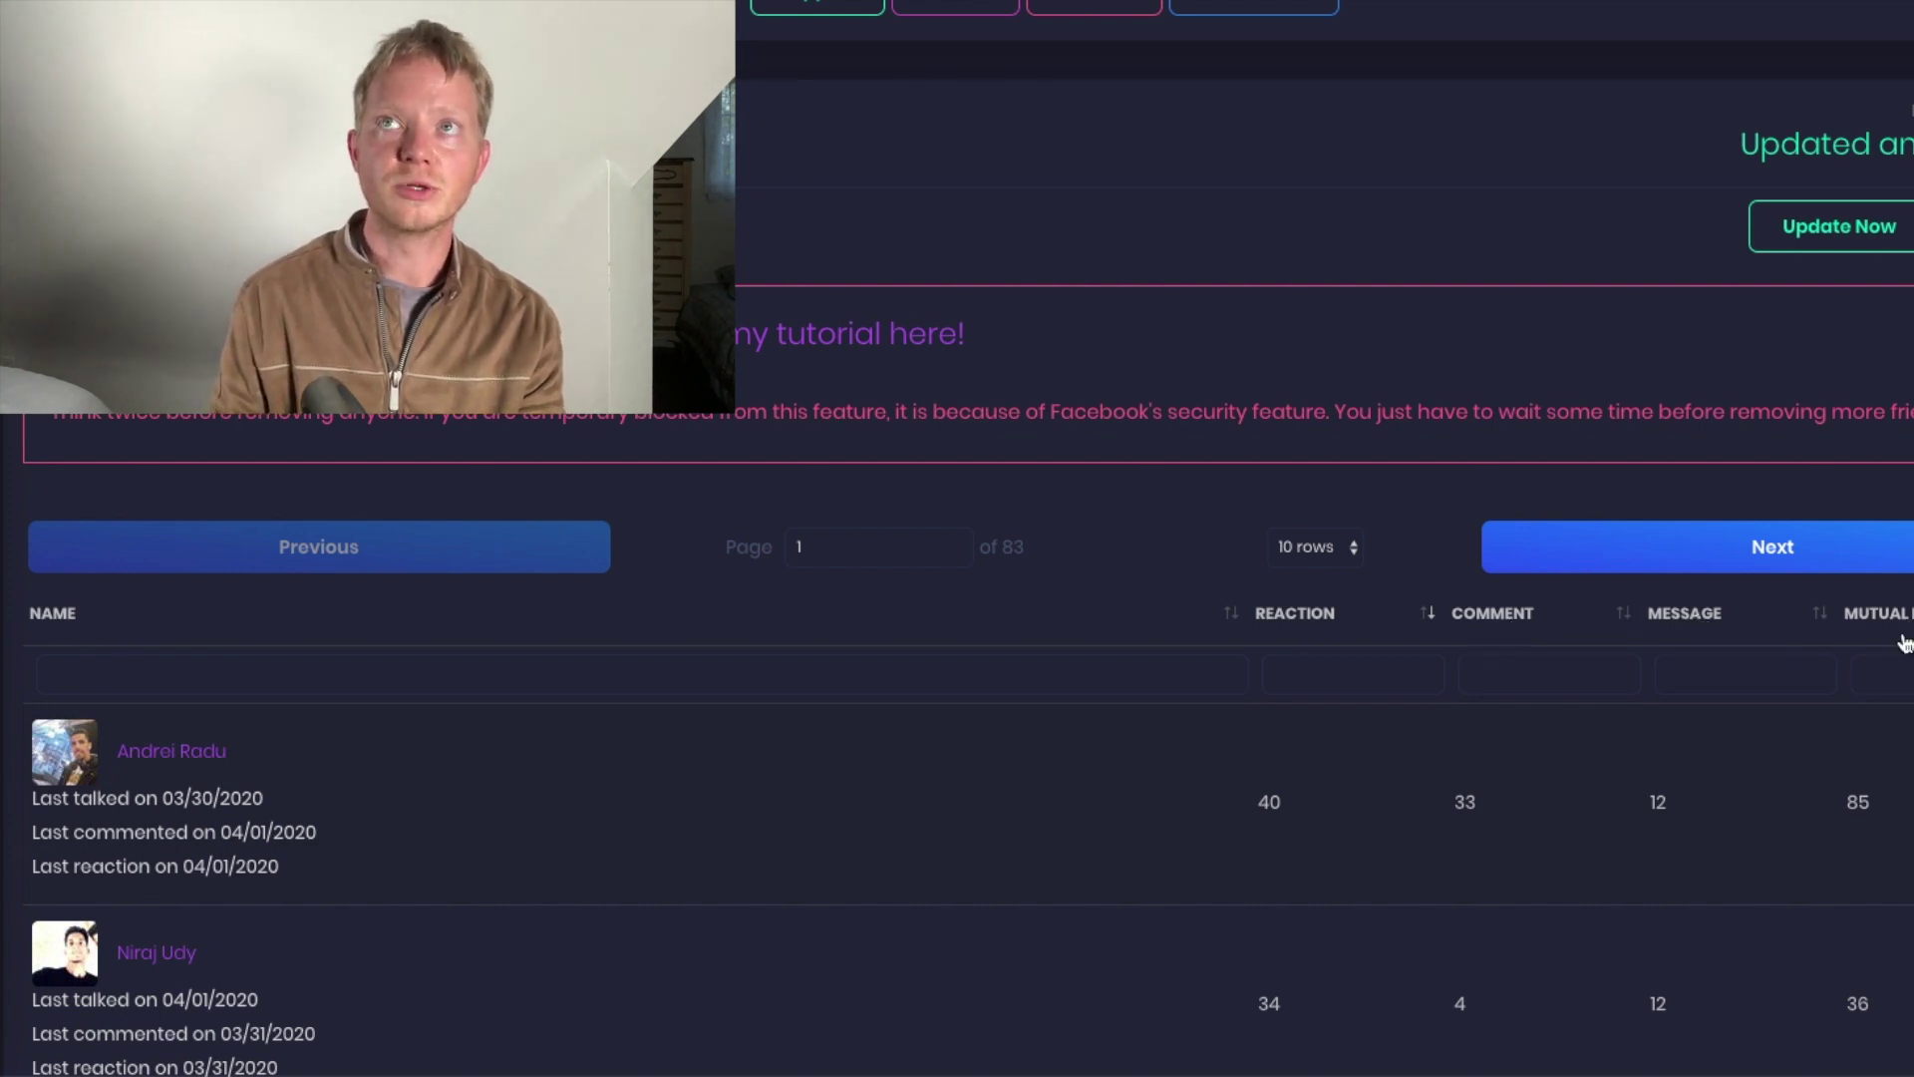
Set the Reaction, Comment and Message filters to 0 to list friends with no interactions
left_click(1318, 678)
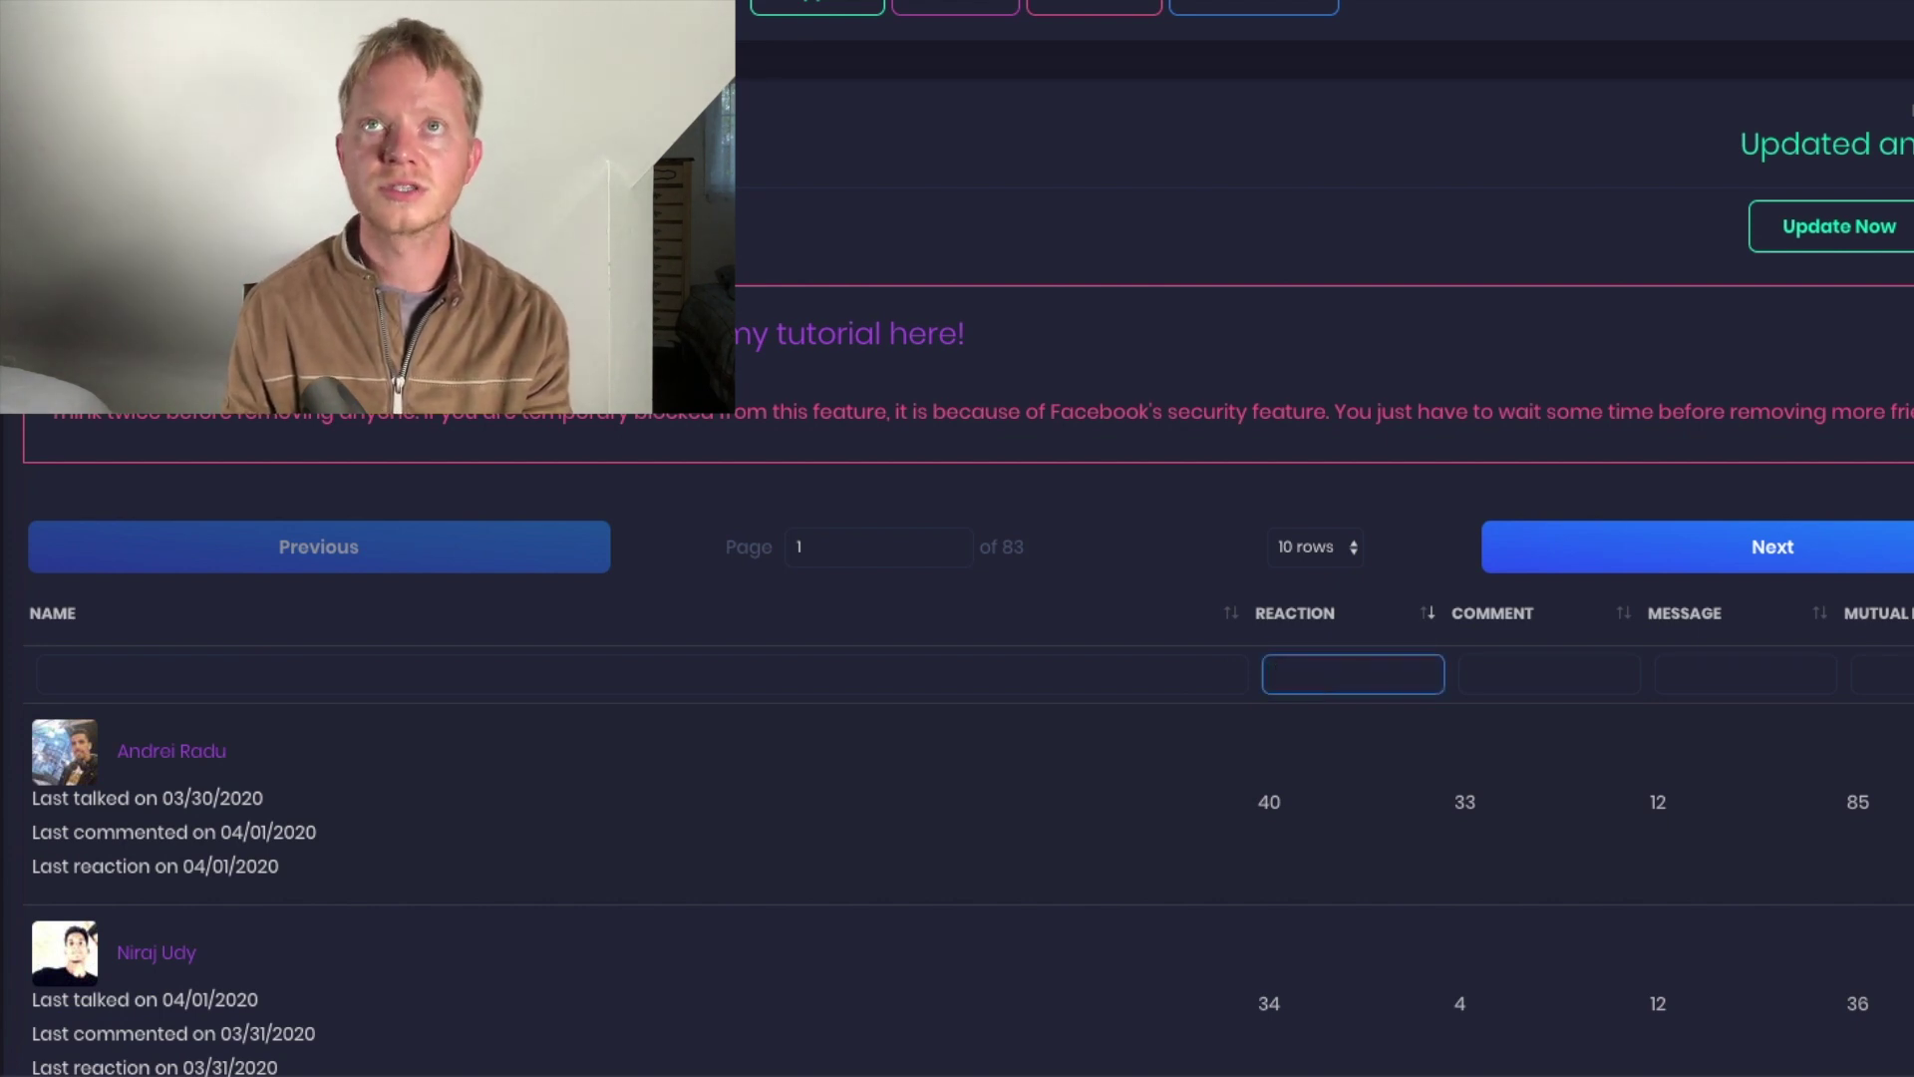
type("0")
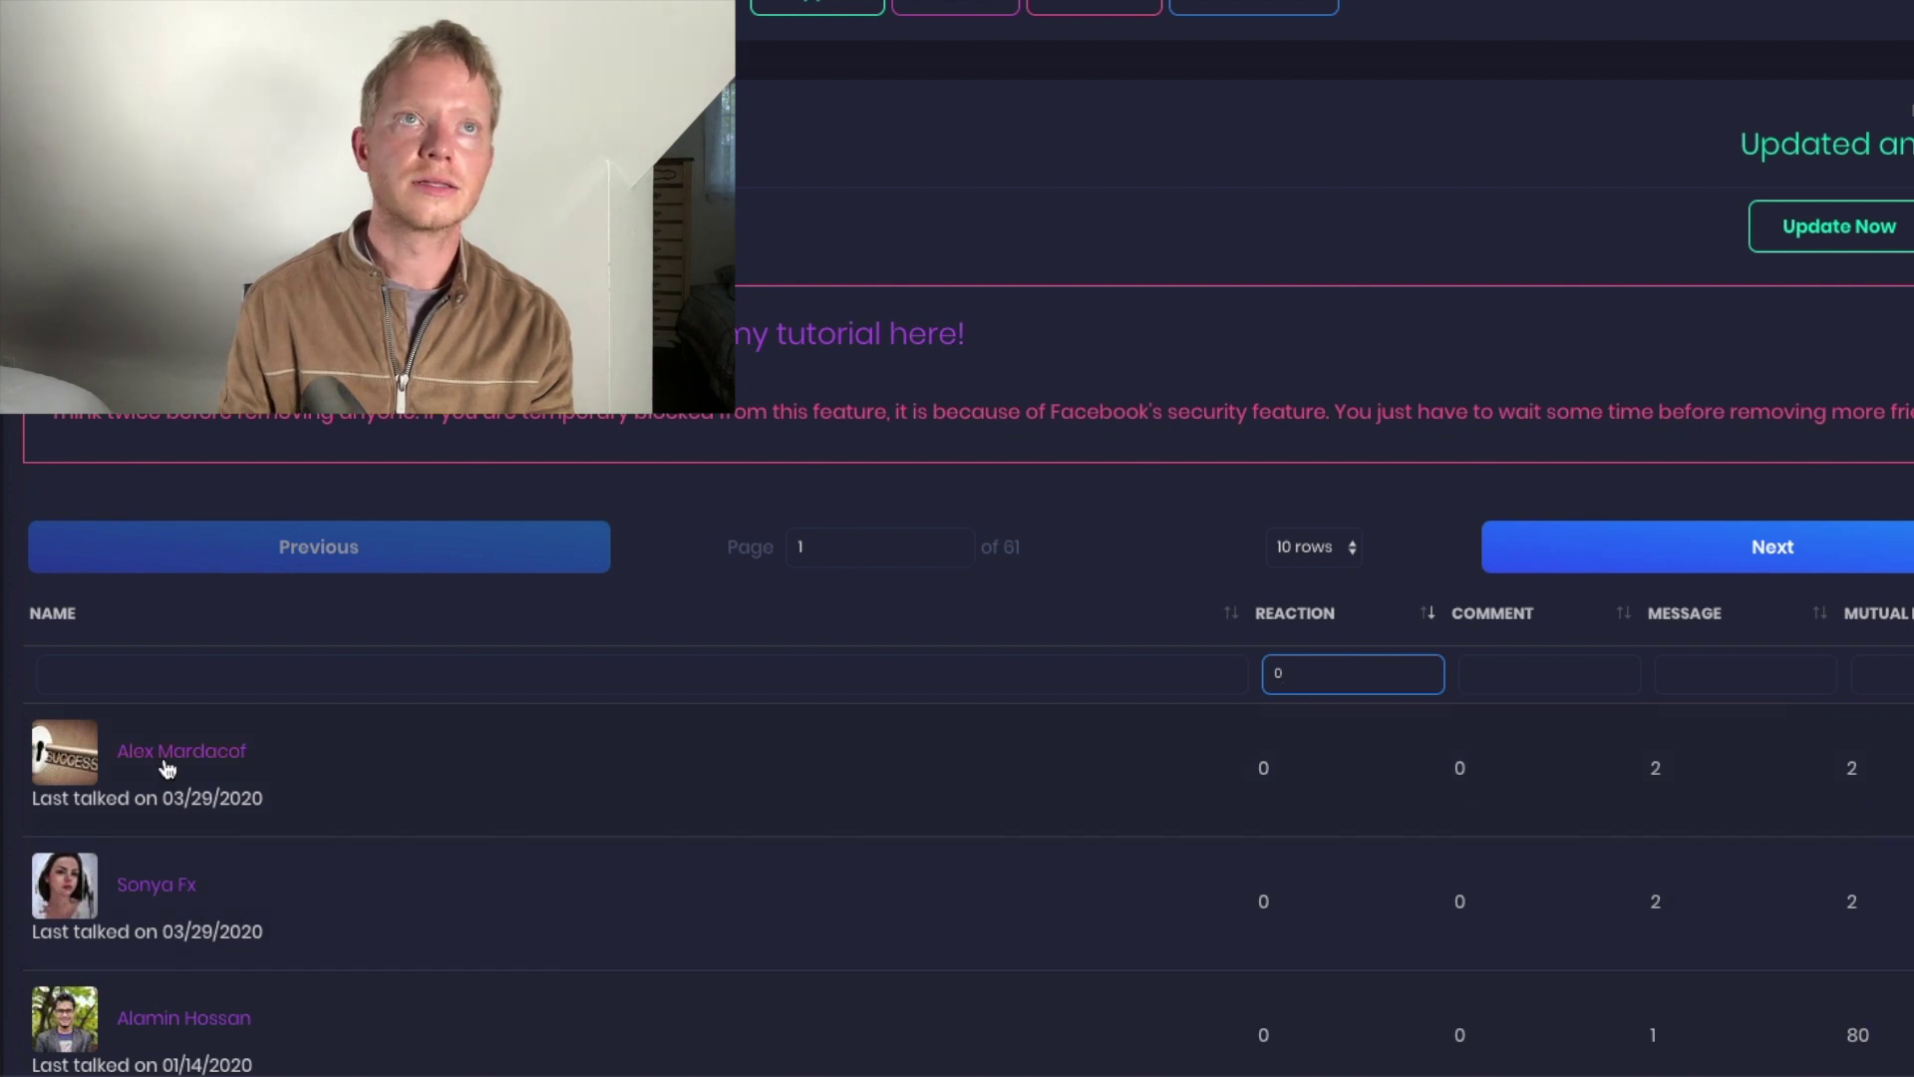
left_click(1530, 675)
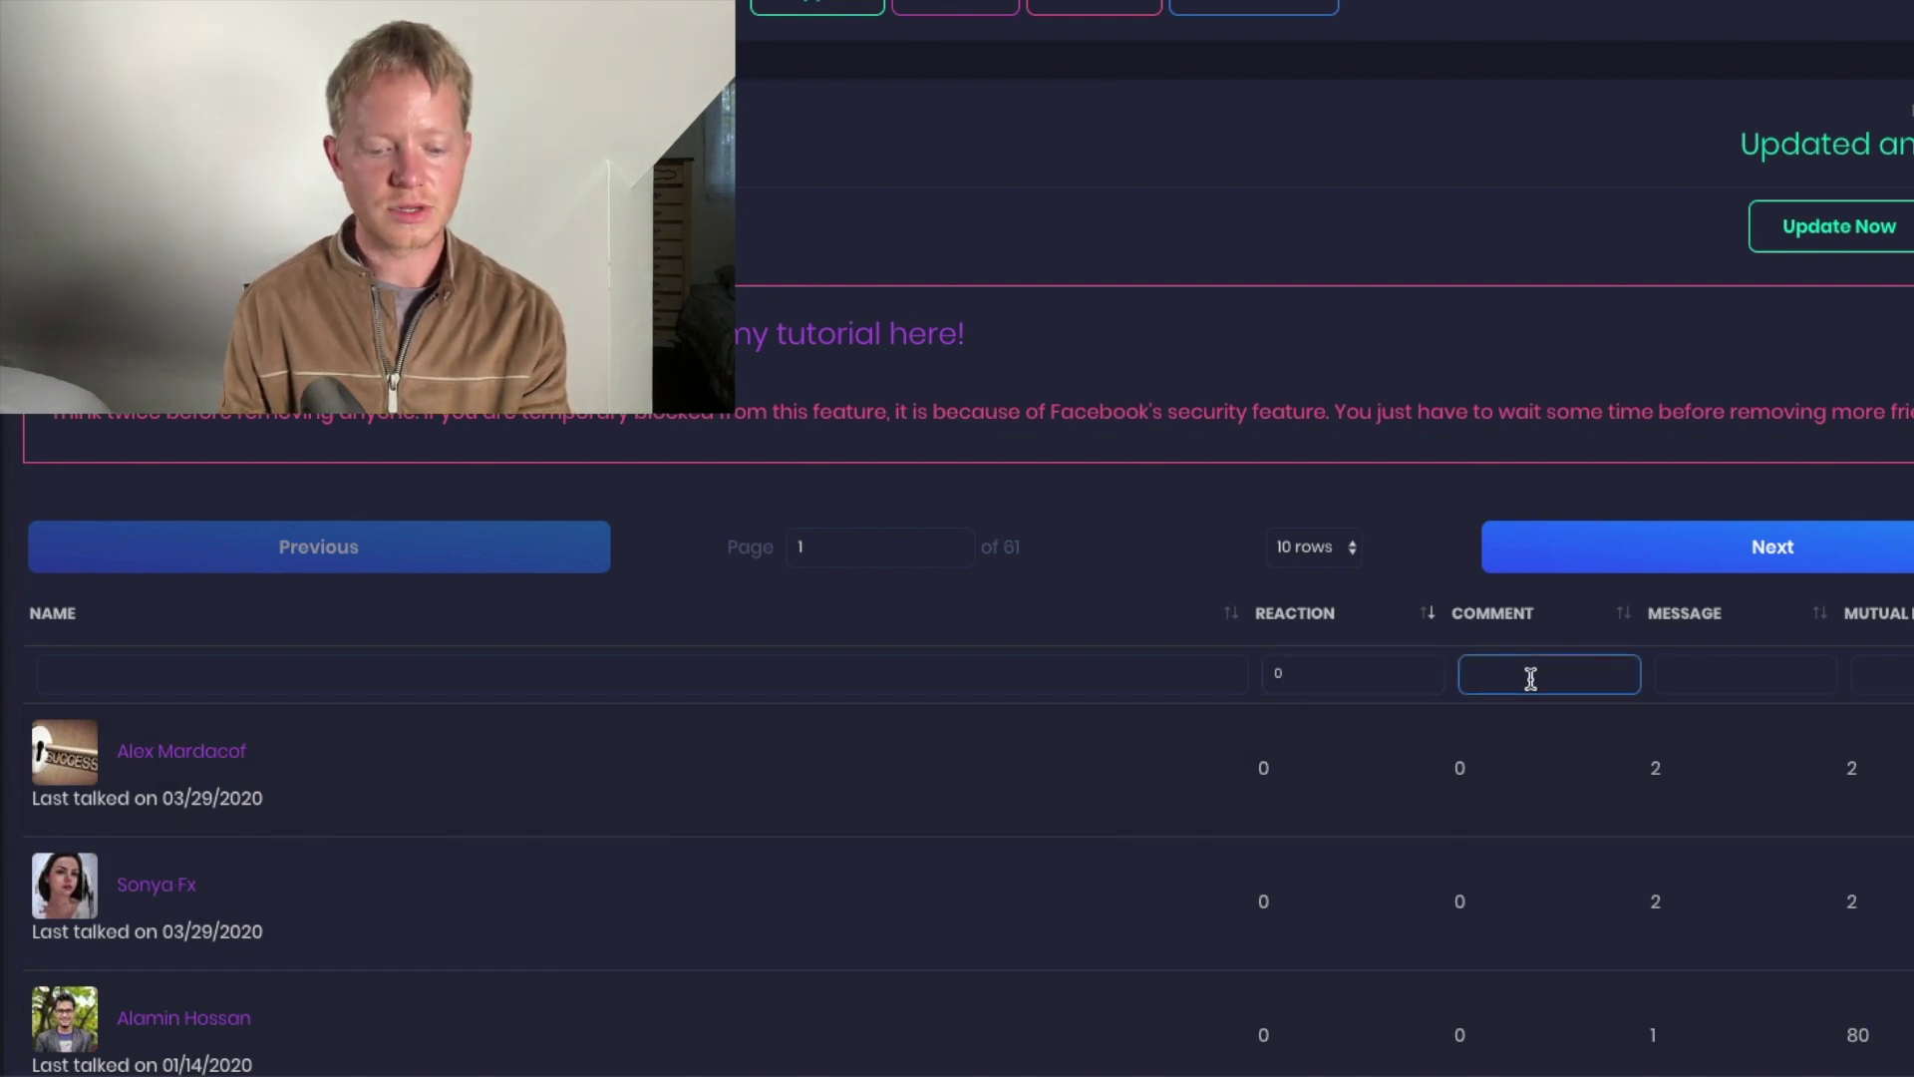
type("0")
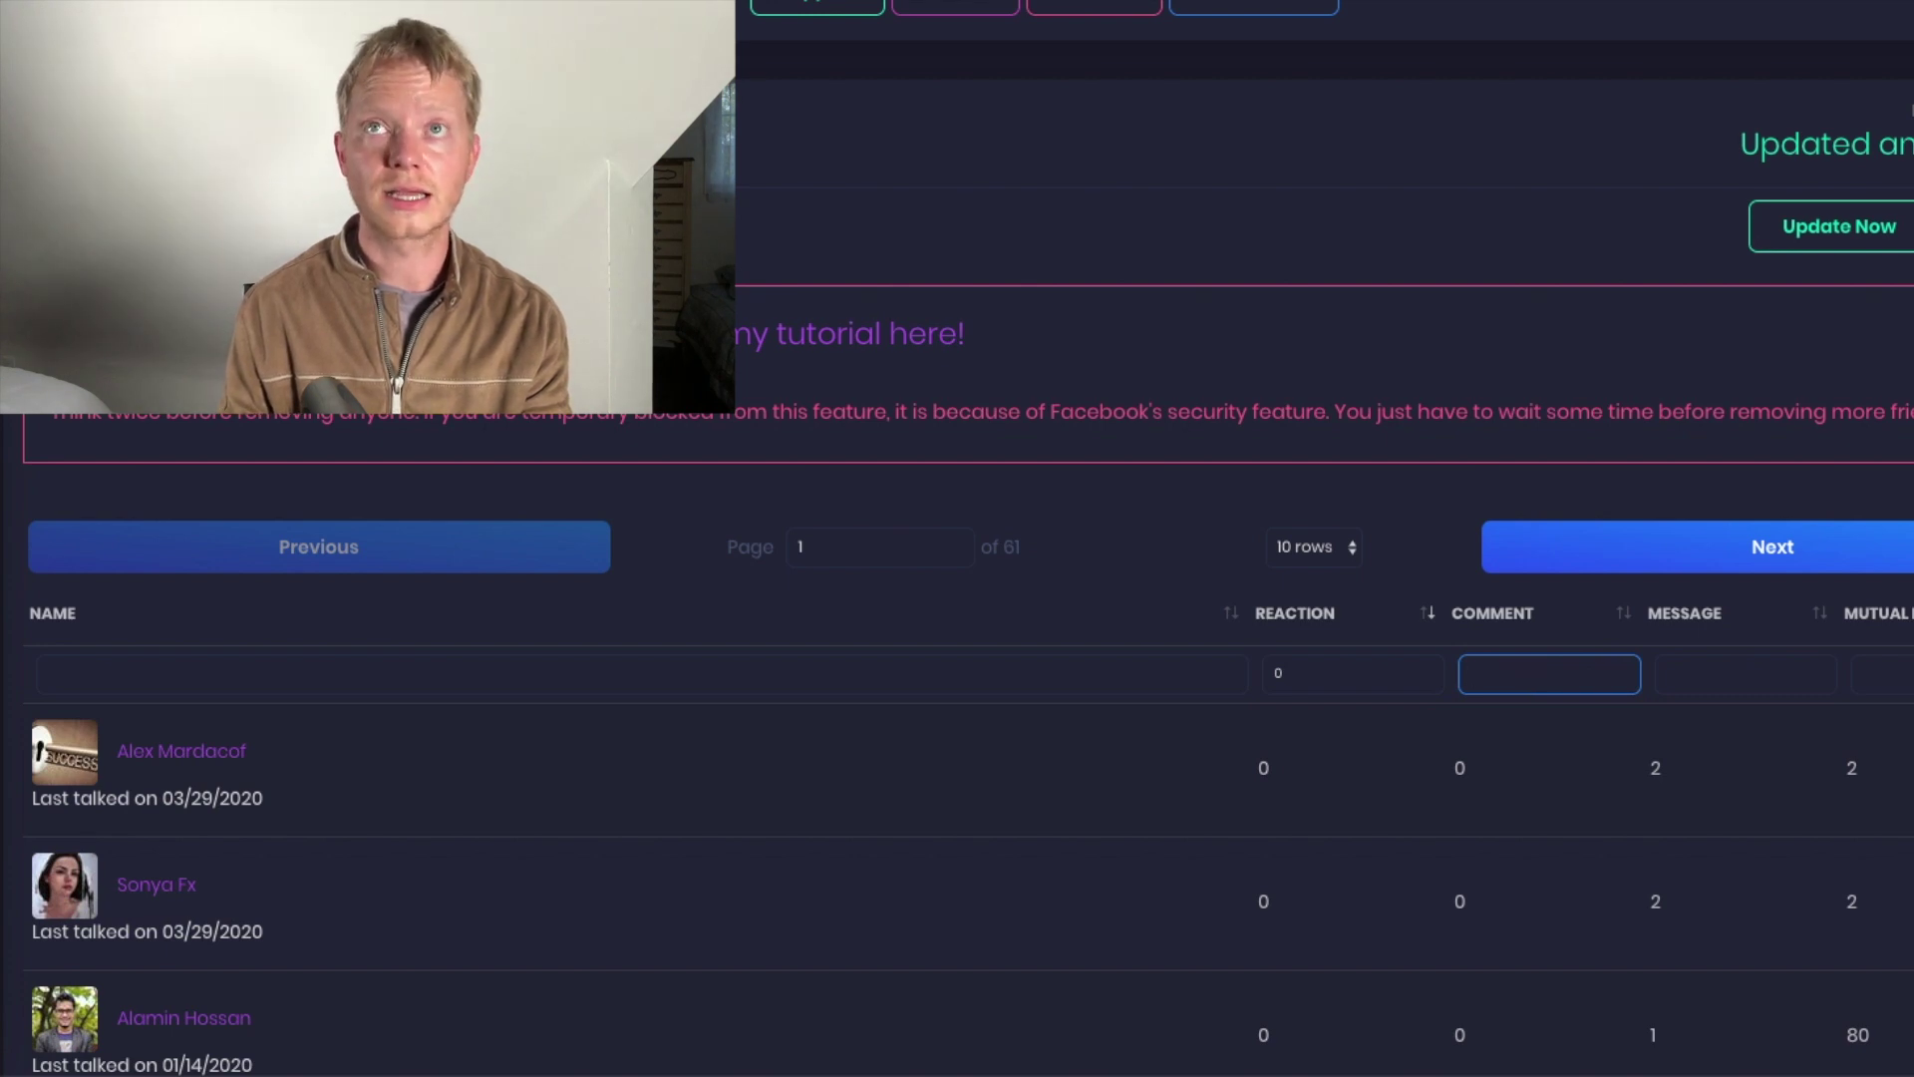
left_click(1717, 679)
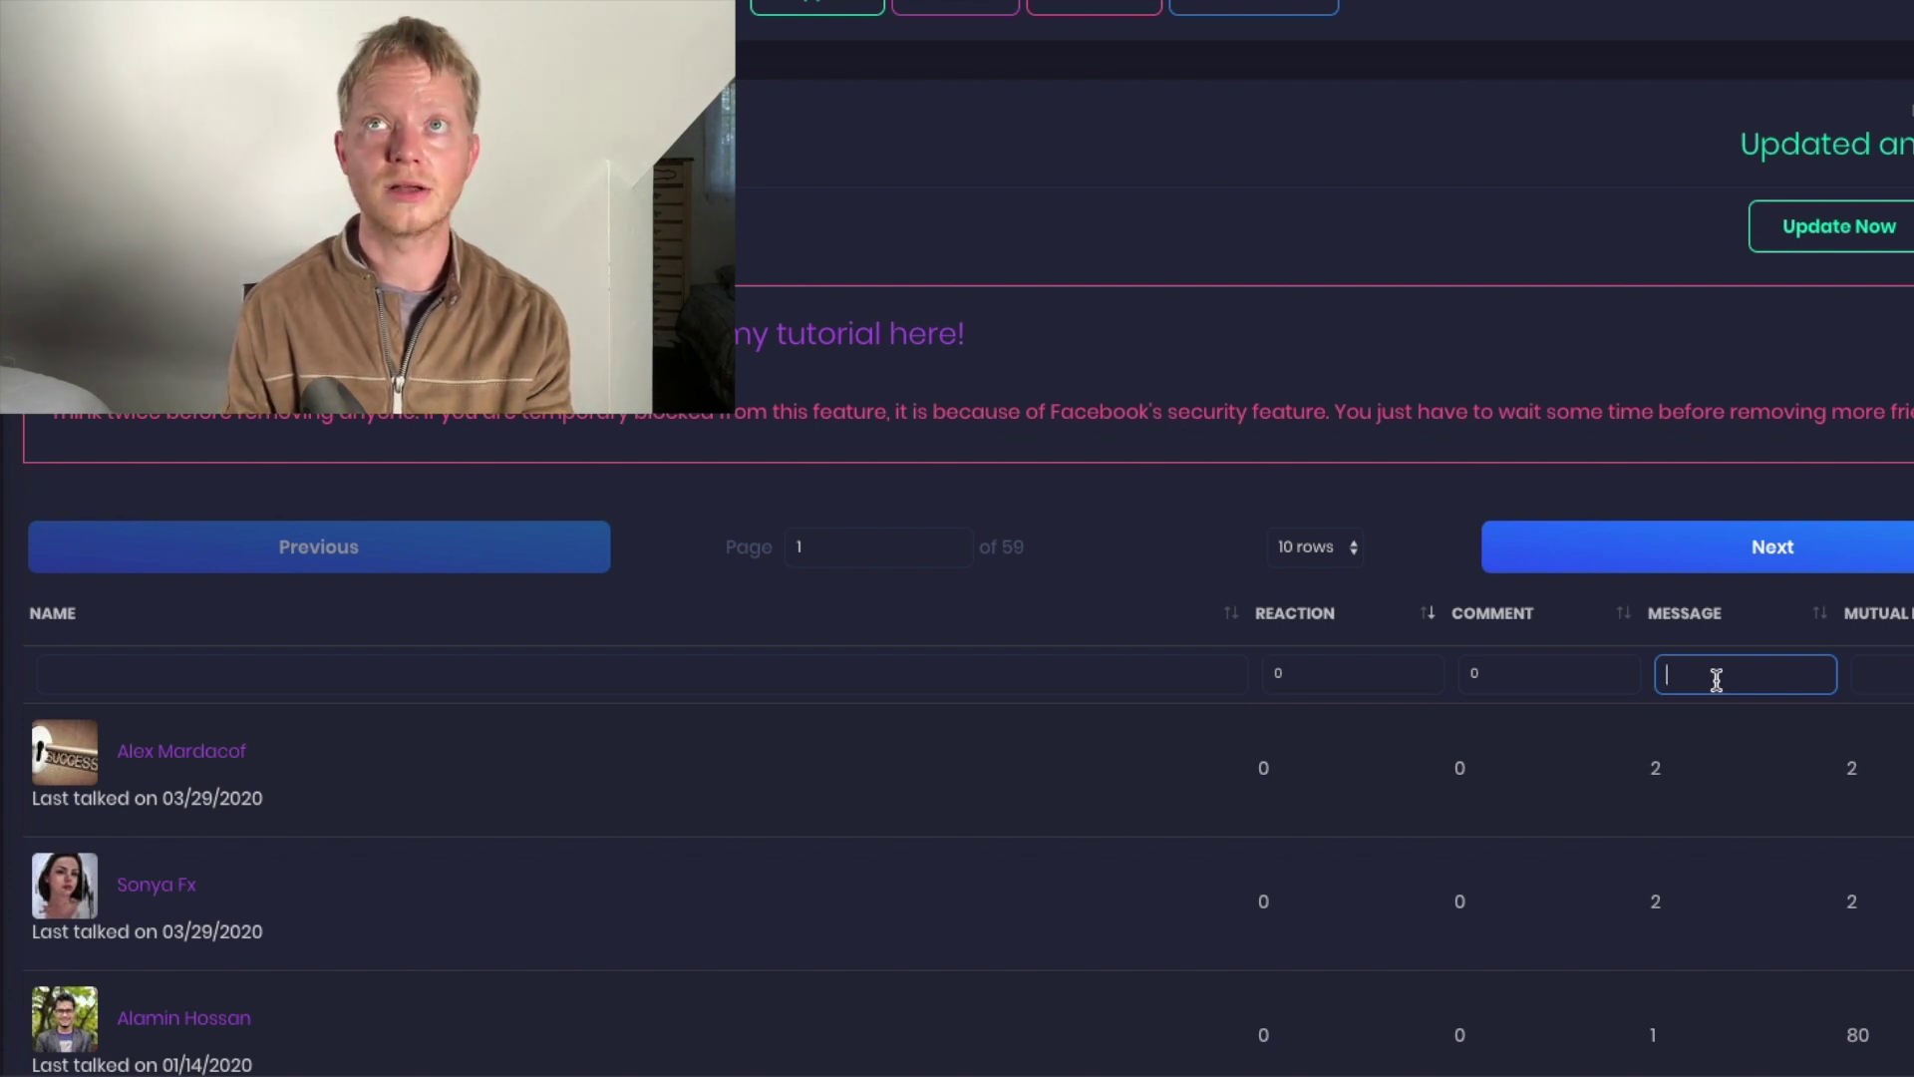
type("0")
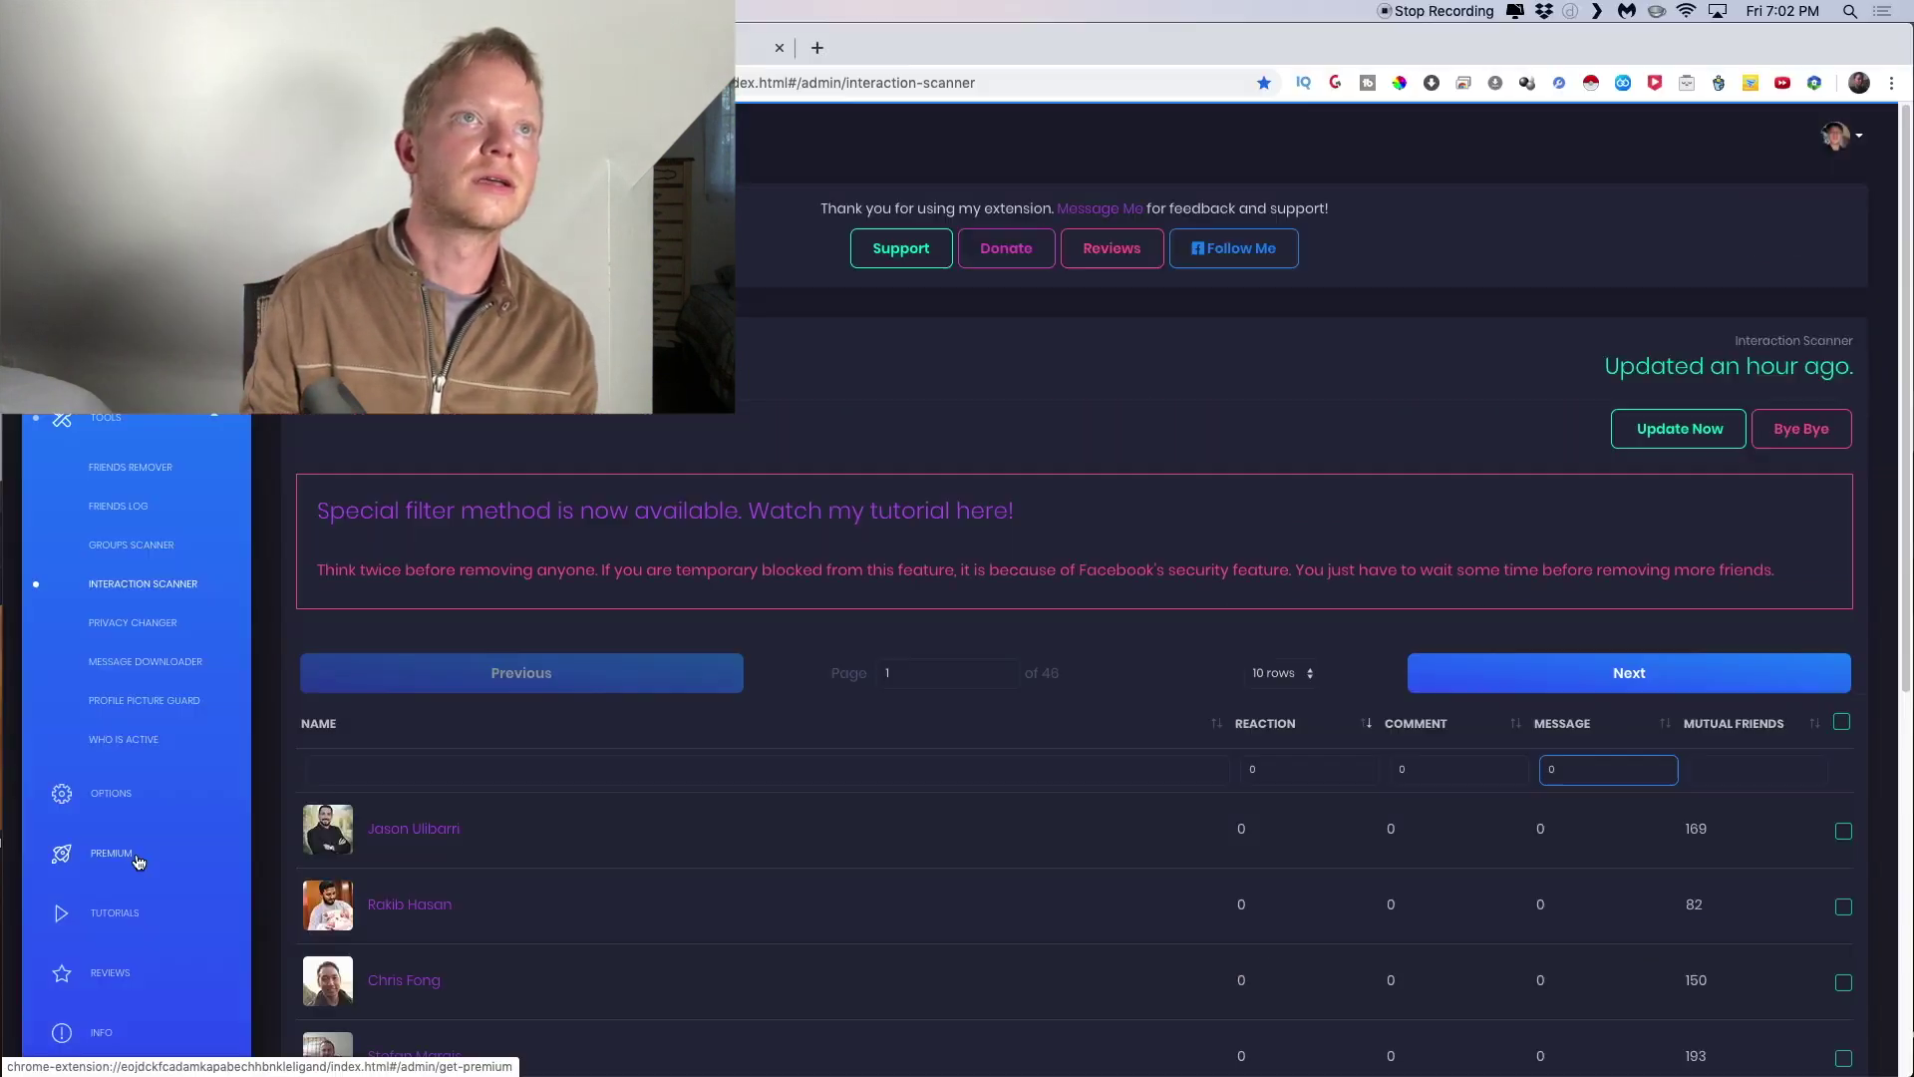
Show the Premium page's Elite, Pro, Premium and free plans, dismissing the You Are Awesome notice
left_click(126, 859)
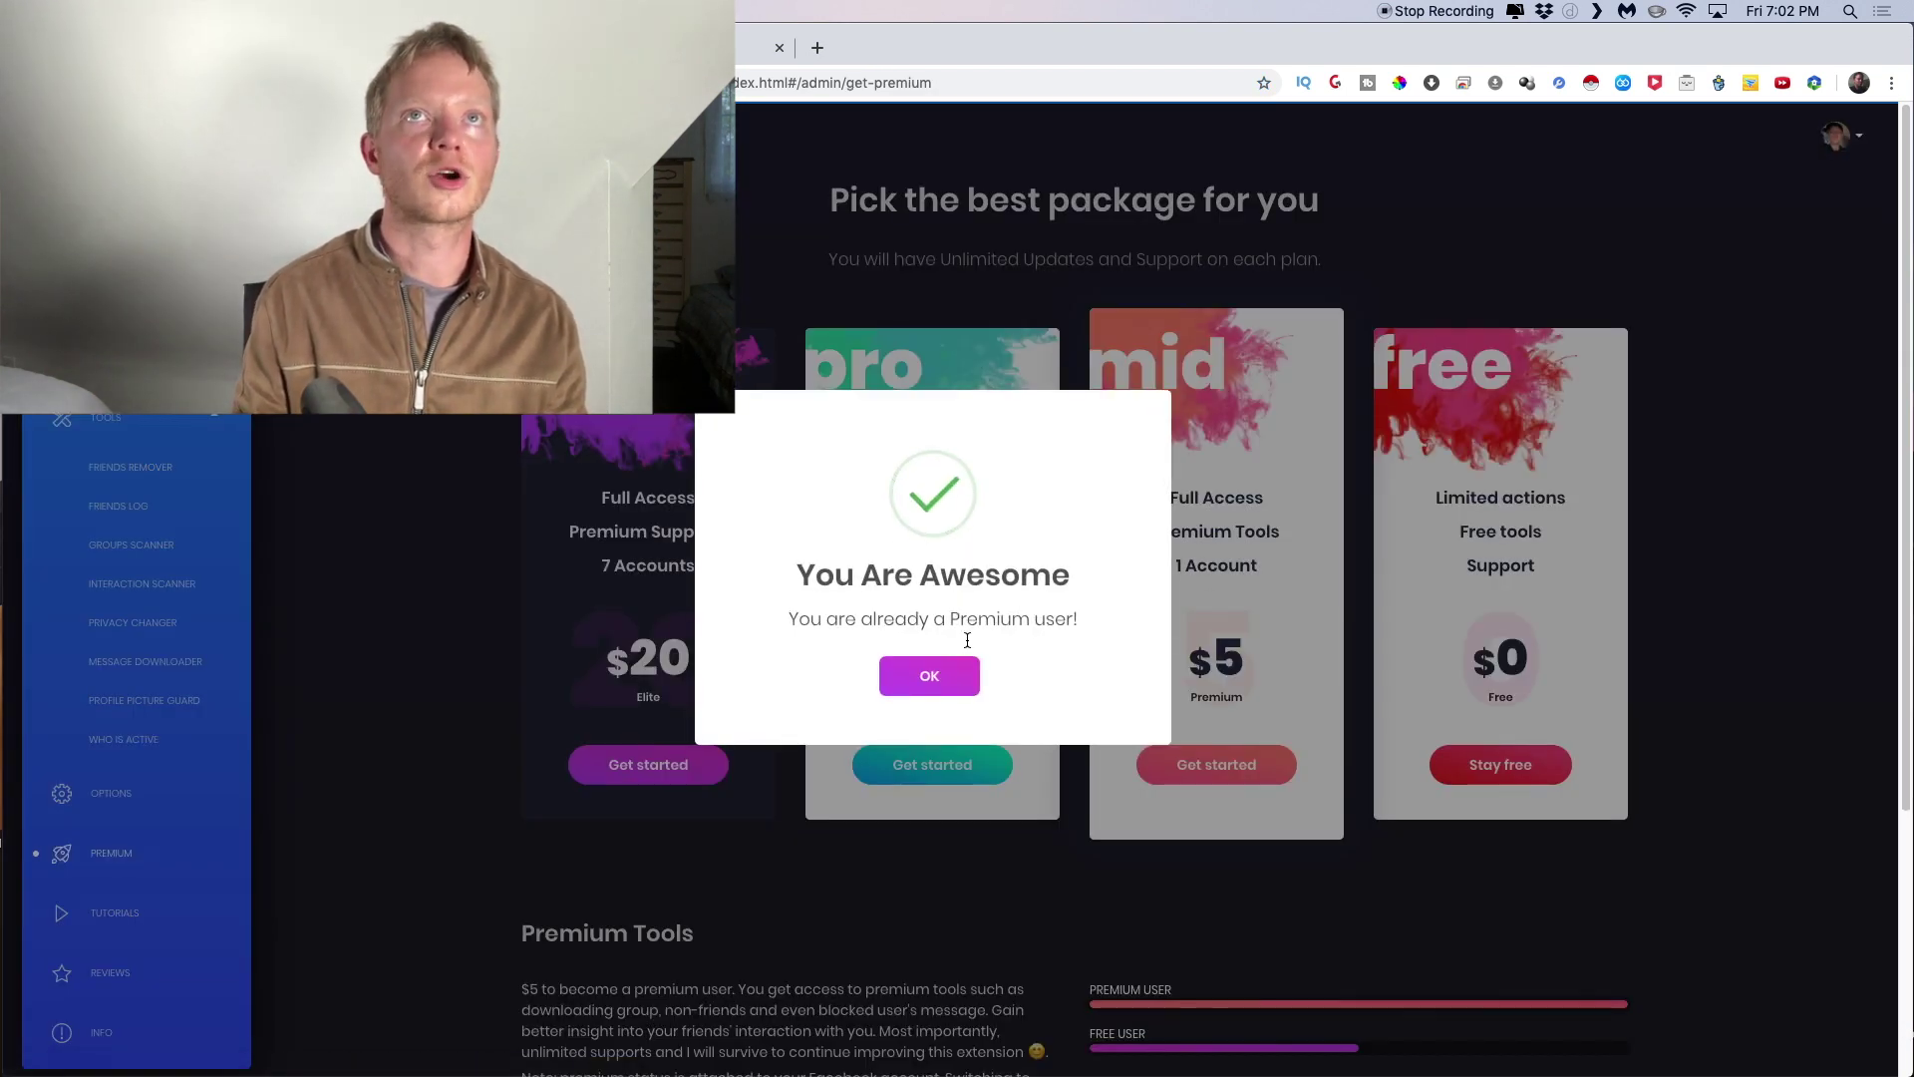
left_click(931, 674)
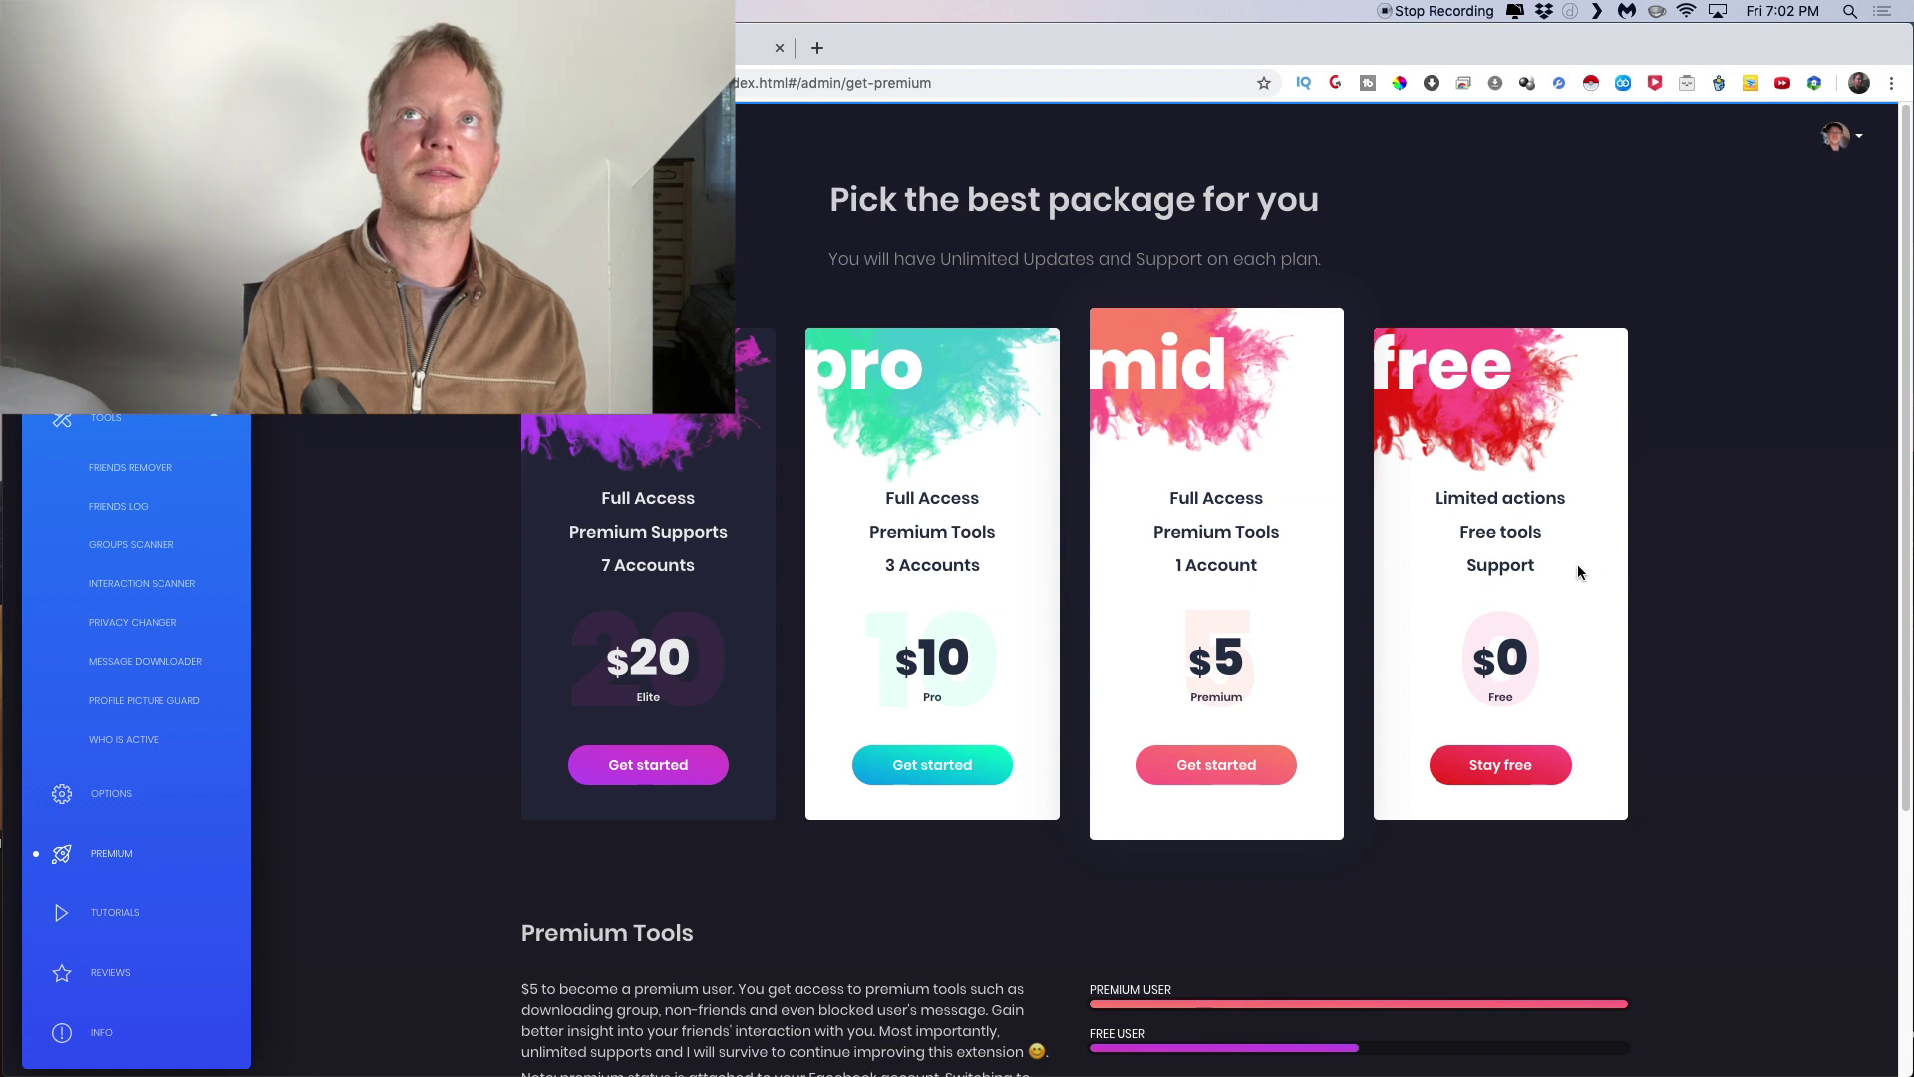